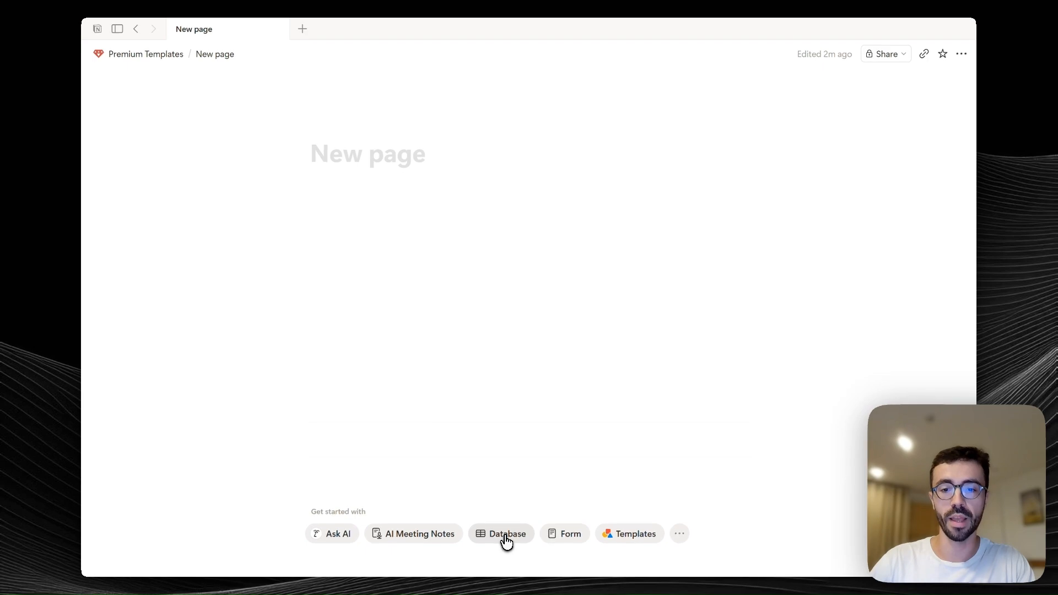
- Create a new database and title it "Tasks"
{"action": "mouse_move", "coordinate": [116, 31]}
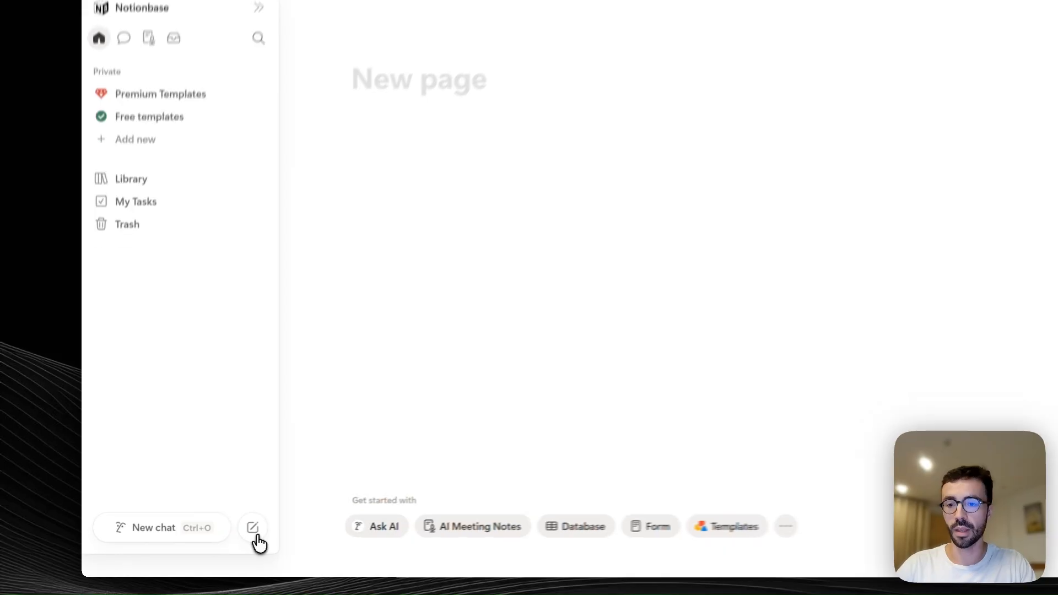
{"action": "left_click", "coordinate": [253, 528]}
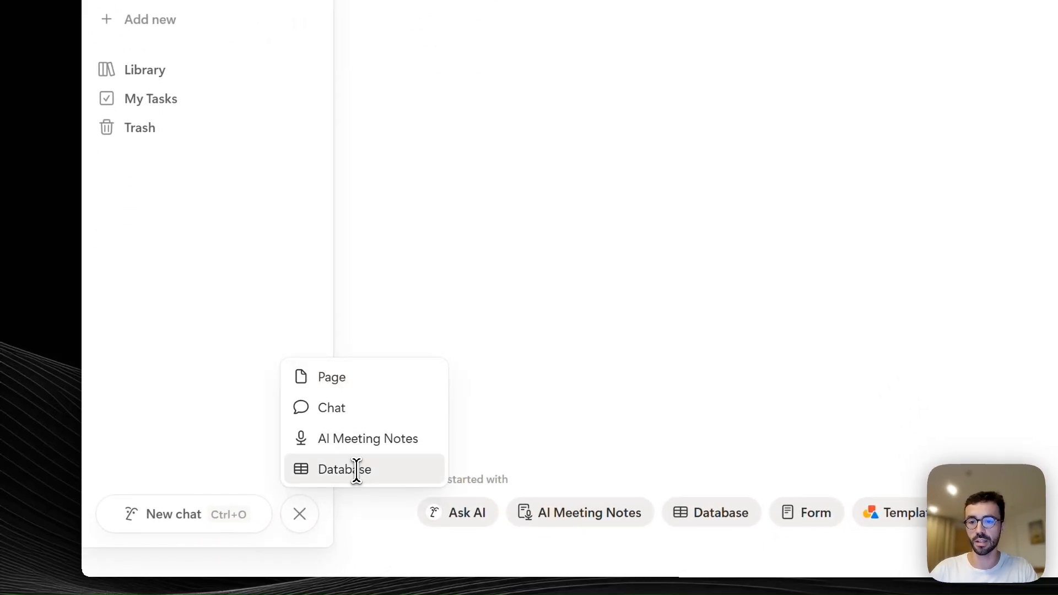
{"action": "left_click", "coordinate": [354, 470]}
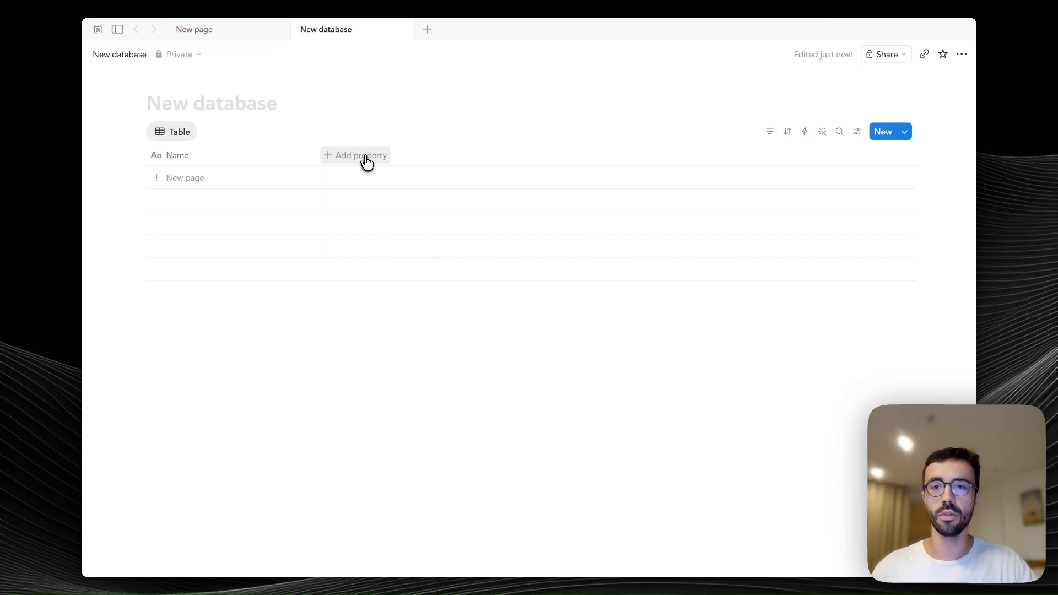
{"action": "left_click", "coordinate": [245, 105]}
{"action": "type", "text": "Tasks"}
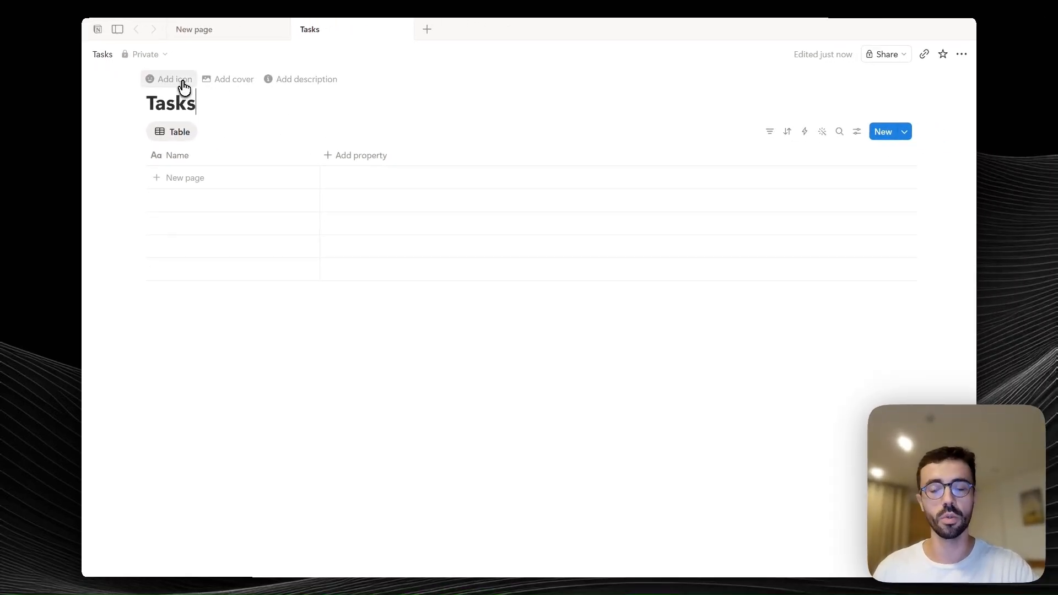
- Give the Tasks database a green checkmark circle icon
{"action": "left_click", "coordinate": [176, 80]}
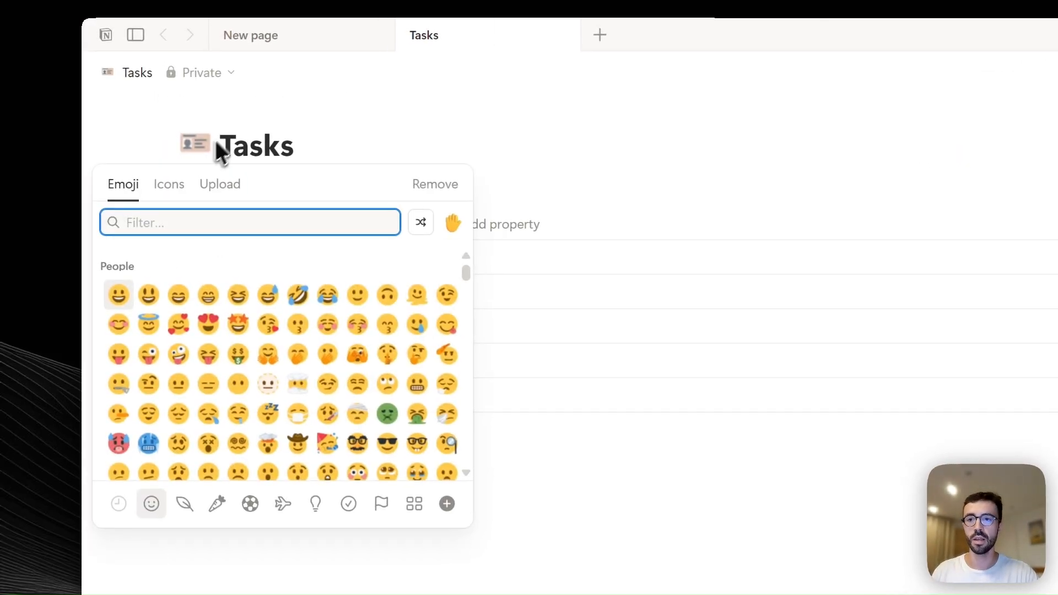
{"action": "left_click", "coordinate": [165, 188]}
{"action": "mouse_move", "coordinate": [152, 295]}
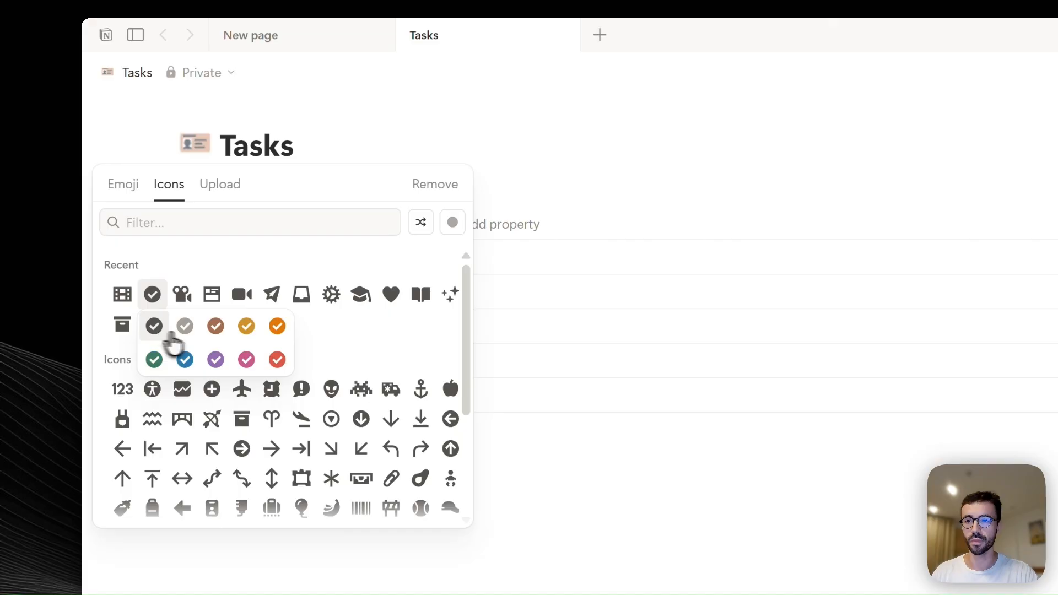
{"action": "left_click", "coordinate": [155, 360]}
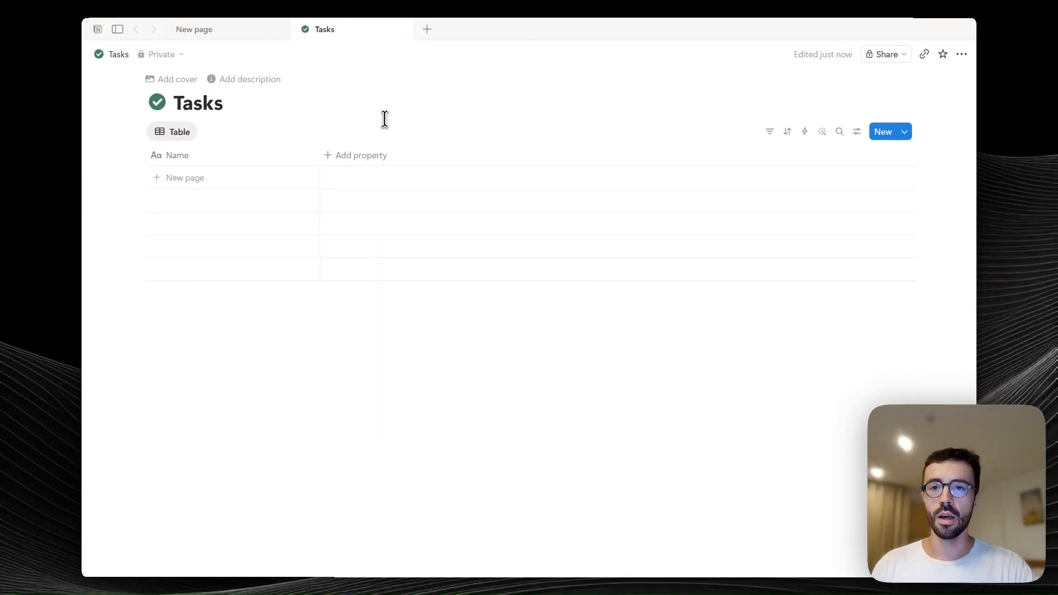
- Add a Date property to the table and name it "Due date"
{"action": "left_click", "coordinate": [343, 156]}
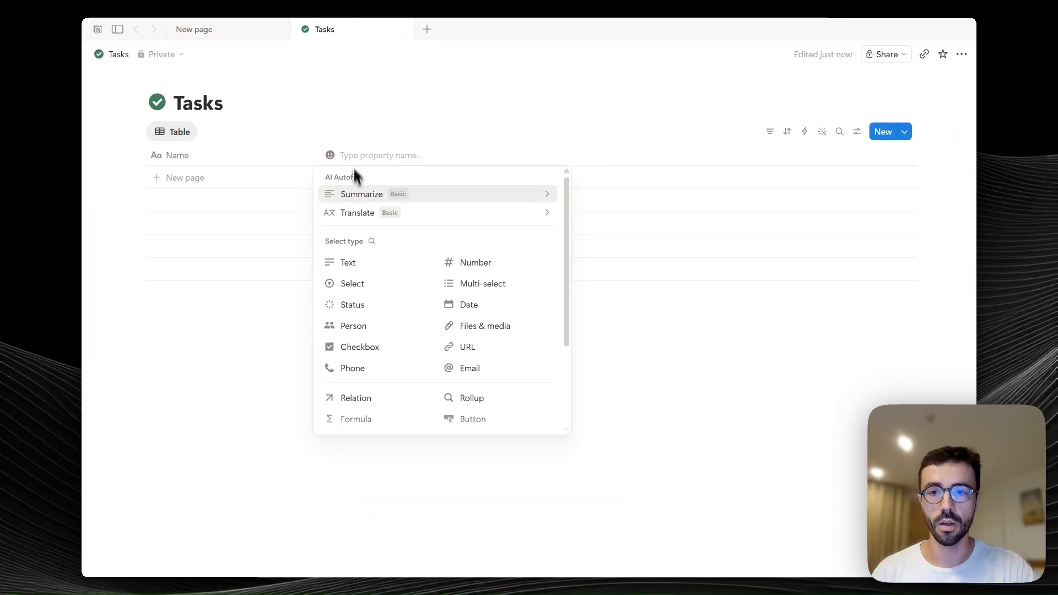
{"action": "mouse_move", "coordinate": [368, 212]}
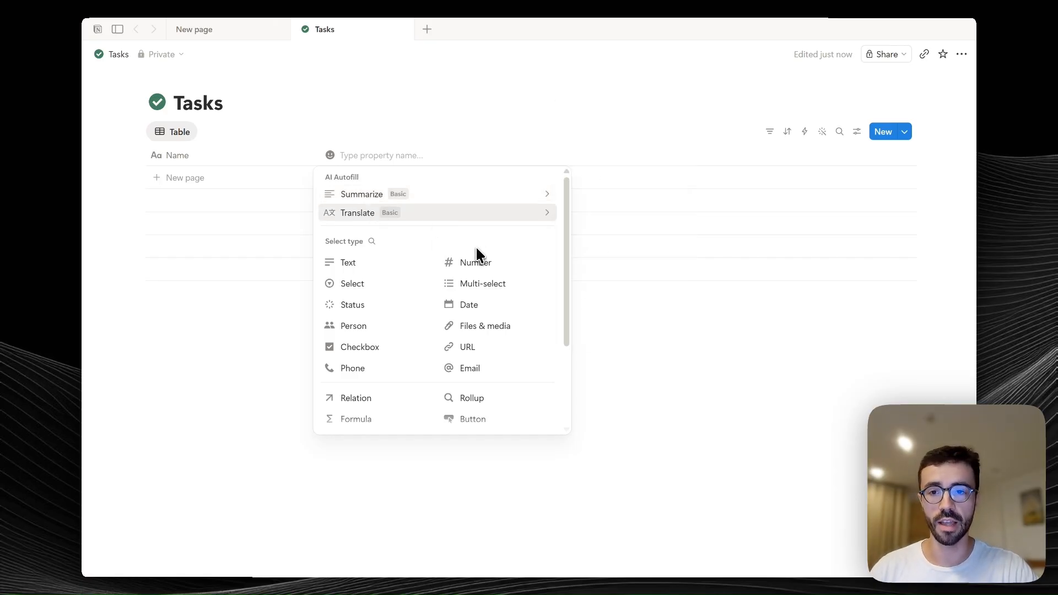
{"action": "left_click", "coordinate": [471, 306]}
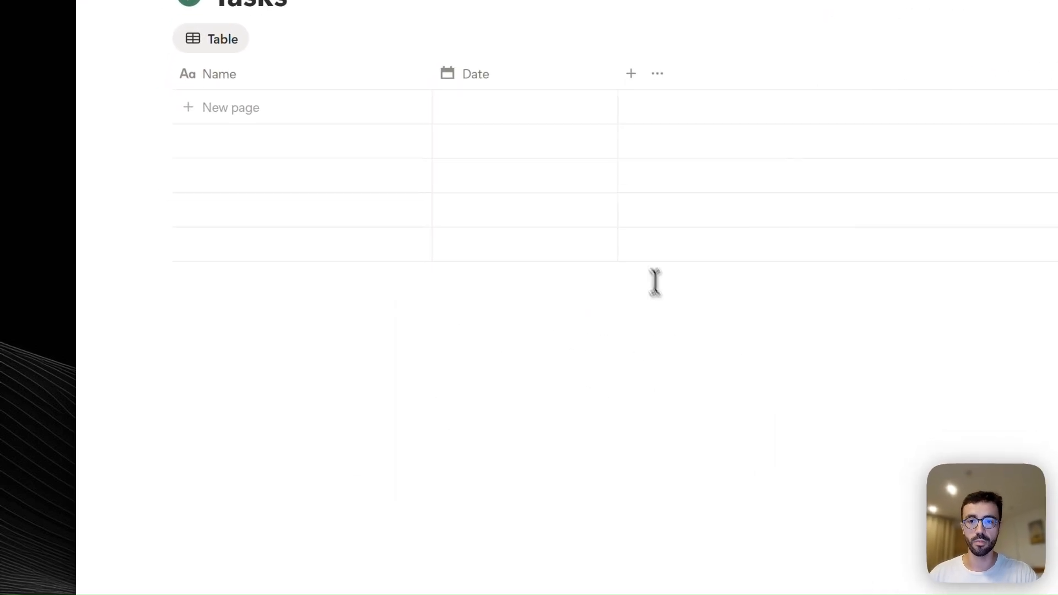
{"action": "left_click", "coordinate": [529, 80]}
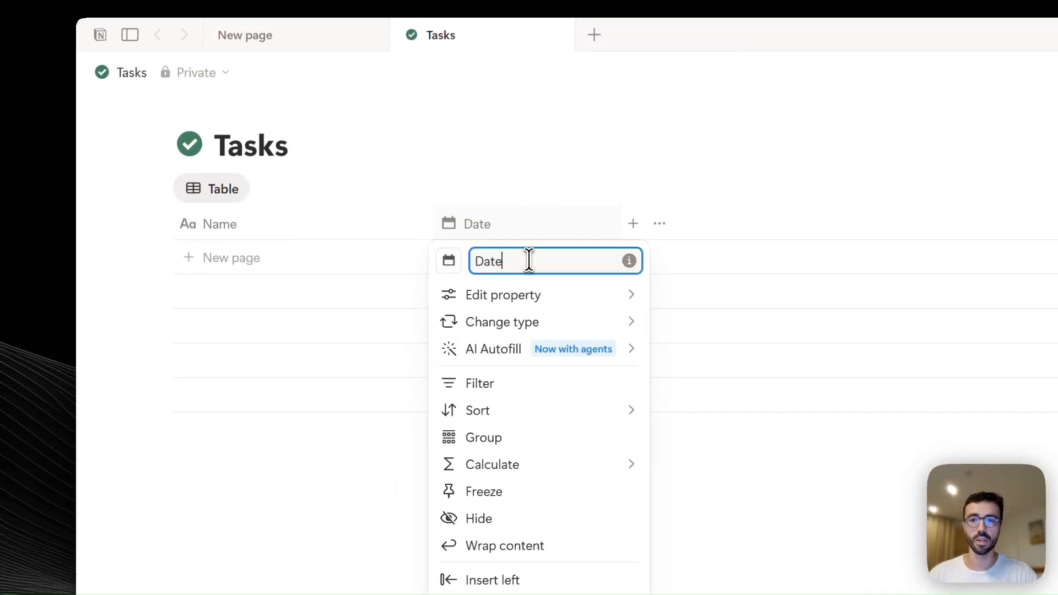
{"action": "type", "text": "D"}
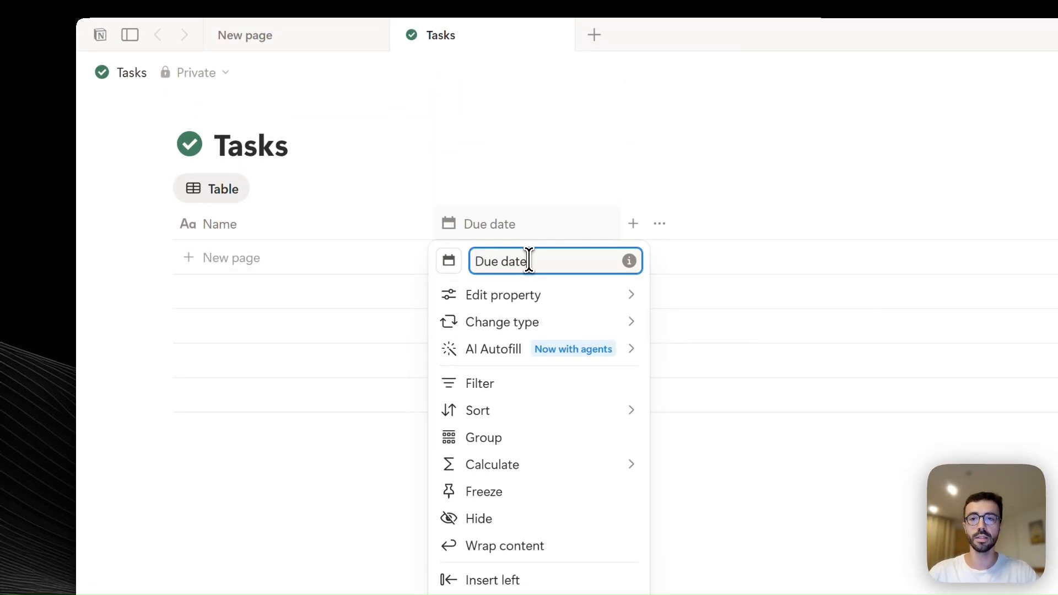
- Add a Checkbox property after the Due date column
{"action": "left_click", "coordinate": [633, 223]}
{"action": "left_click", "coordinate": [633, 223]}
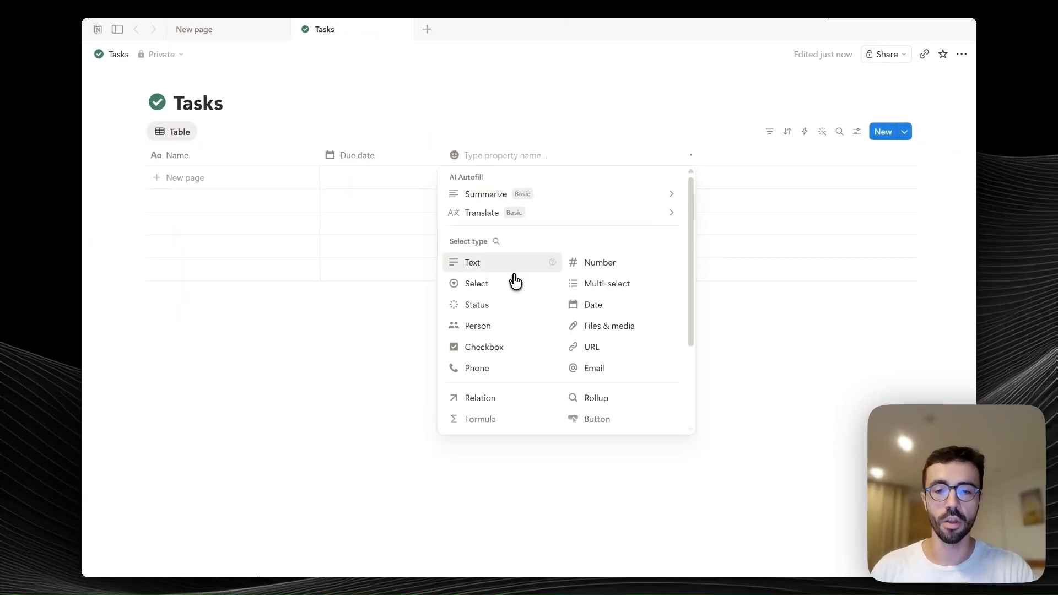
{"action": "left_click", "coordinate": [508, 346]}
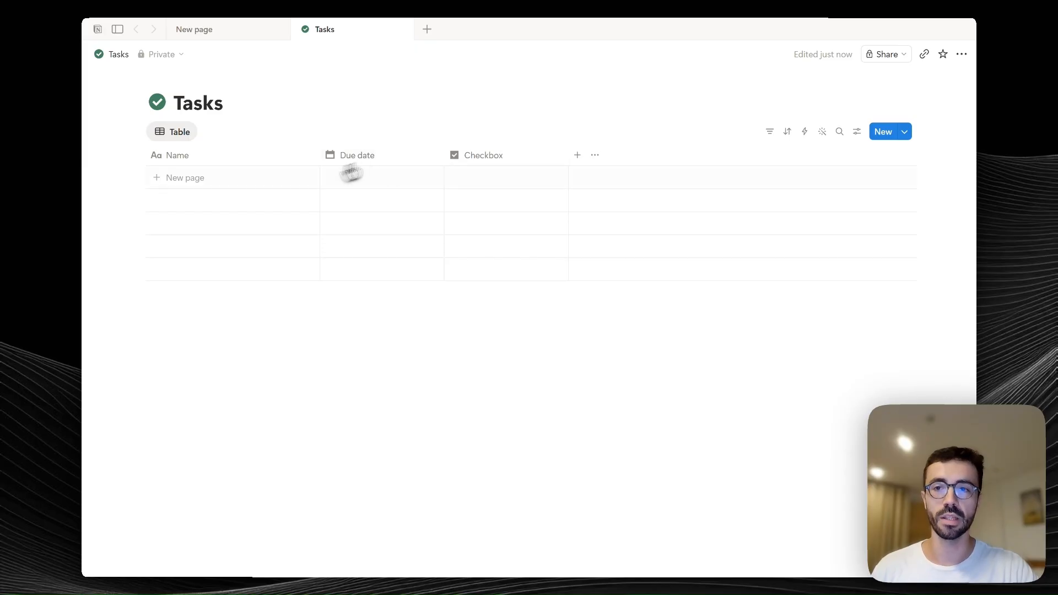
- Add five blank entries to the Tasks table
{"action": "left_click", "coordinate": [308, 179]}
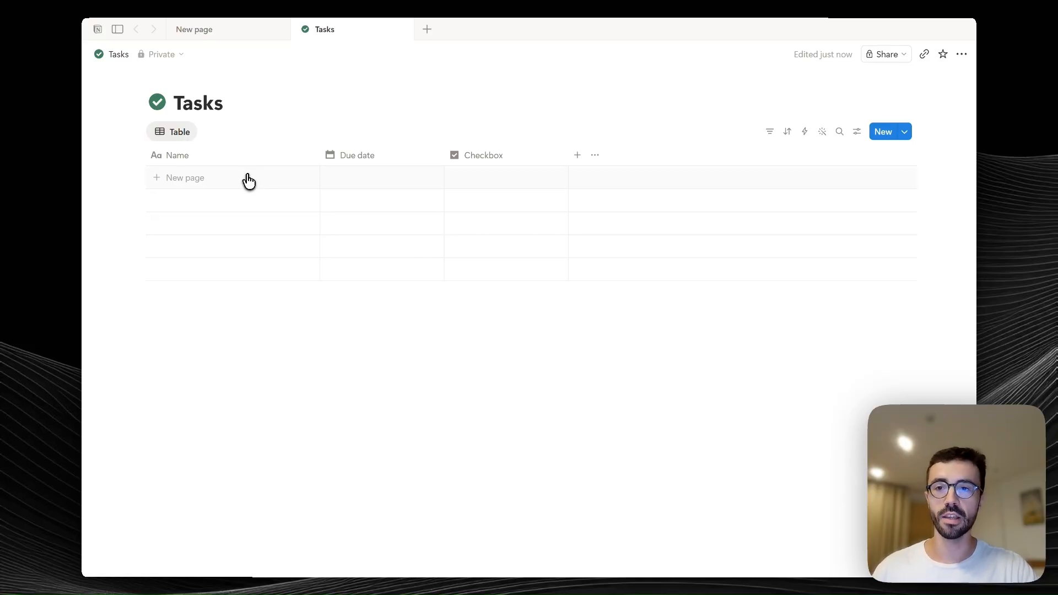
{"action": "left_click", "coordinate": [236, 178]}
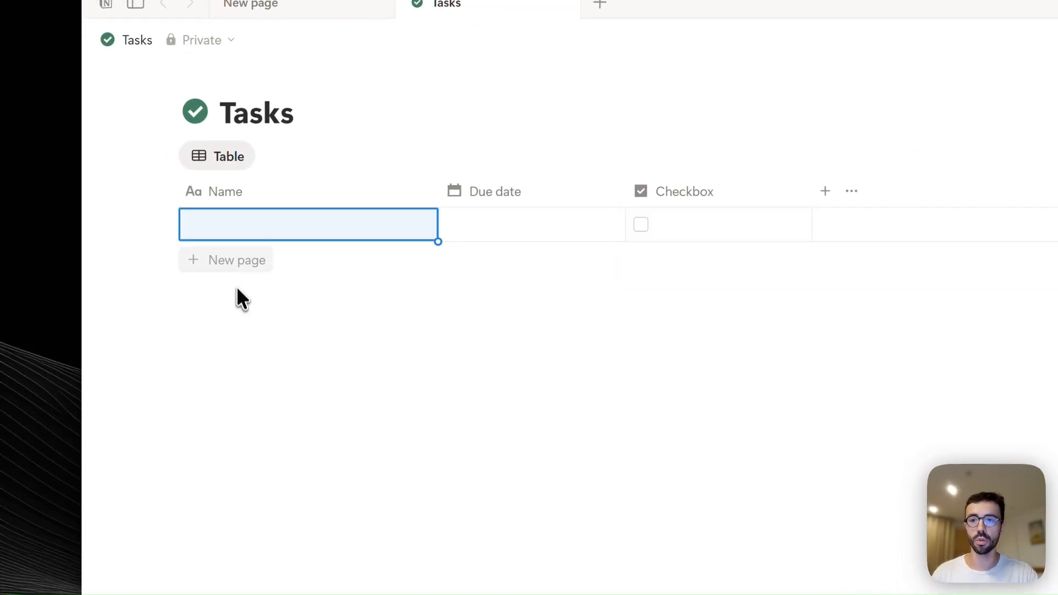
{"action": "left_click", "coordinate": [237, 261]}
{"action": "left_click", "coordinate": [241, 295]}
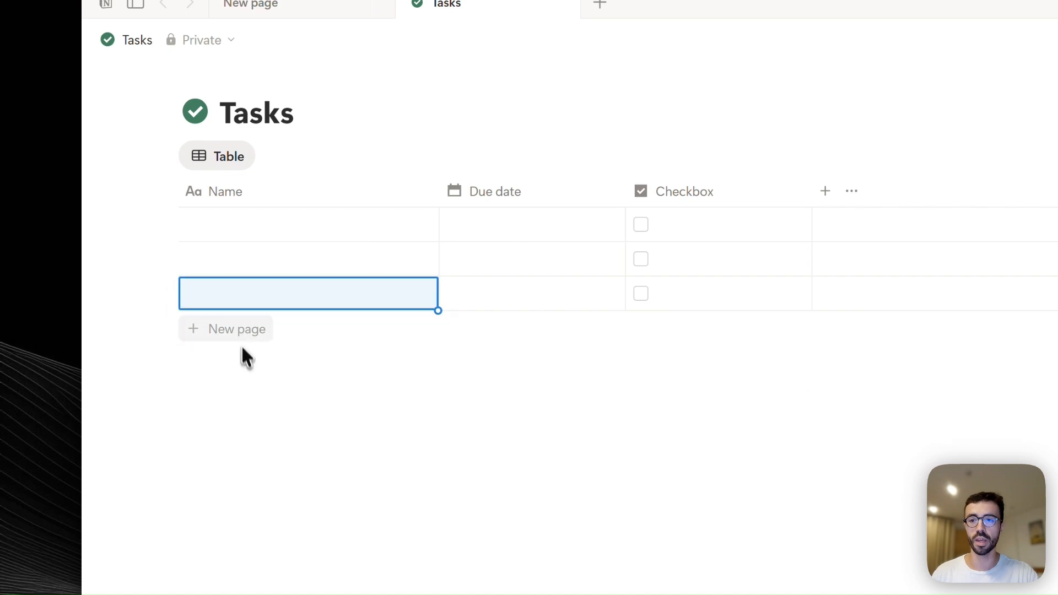
{"action": "left_click", "coordinate": [241, 329]}
{"action": "left_click", "coordinate": [242, 363]}
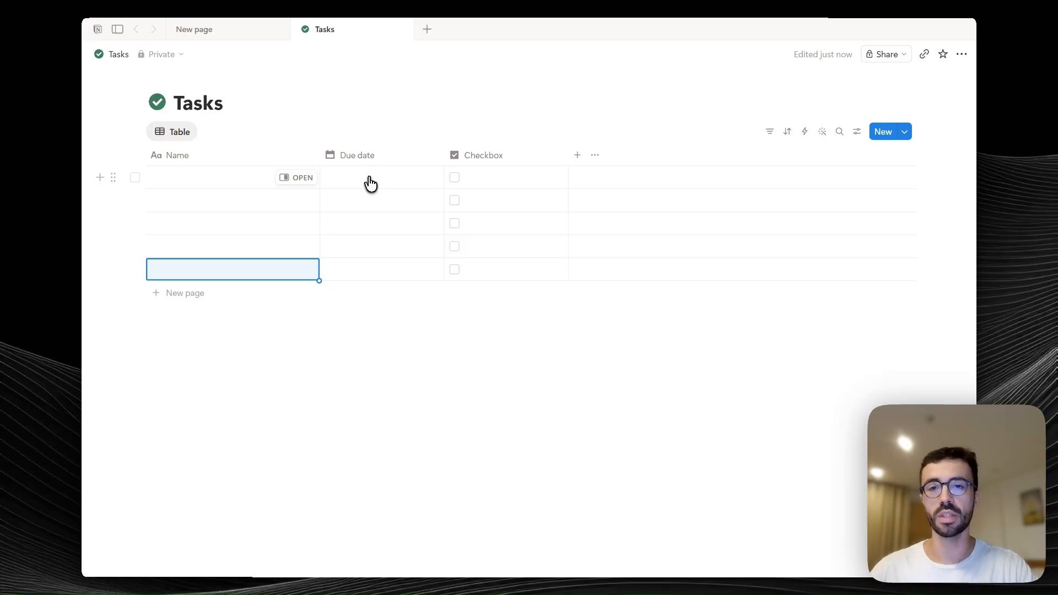
- Set the due date of the first entry to July 15, 2026
{"action": "left_click", "coordinate": [369, 181]}
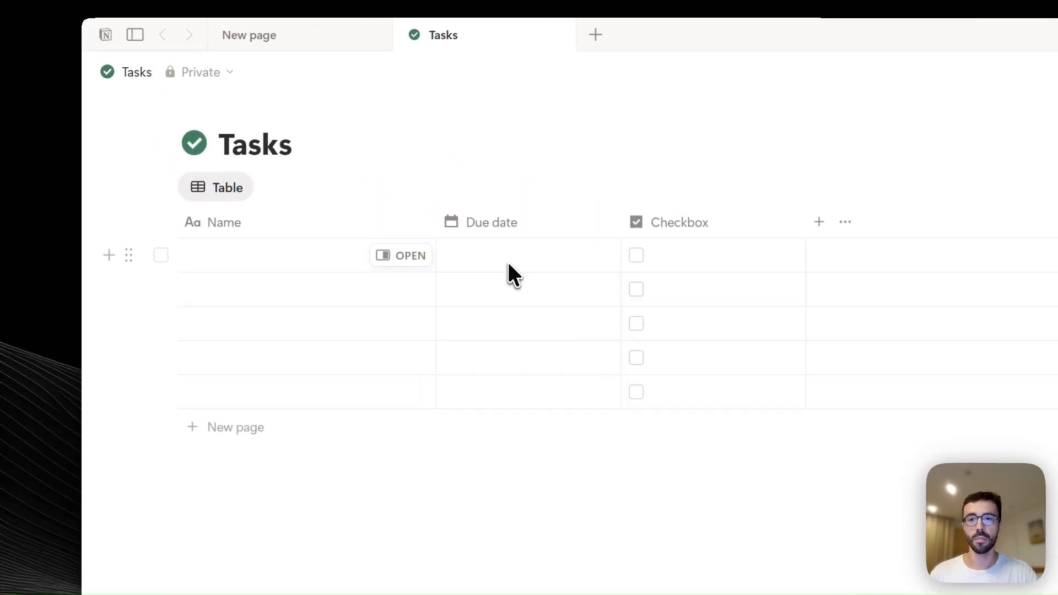
{"action": "left_click", "coordinate": [513, 259]}
{"action": "left_click", "coordinate": [522, 446]}
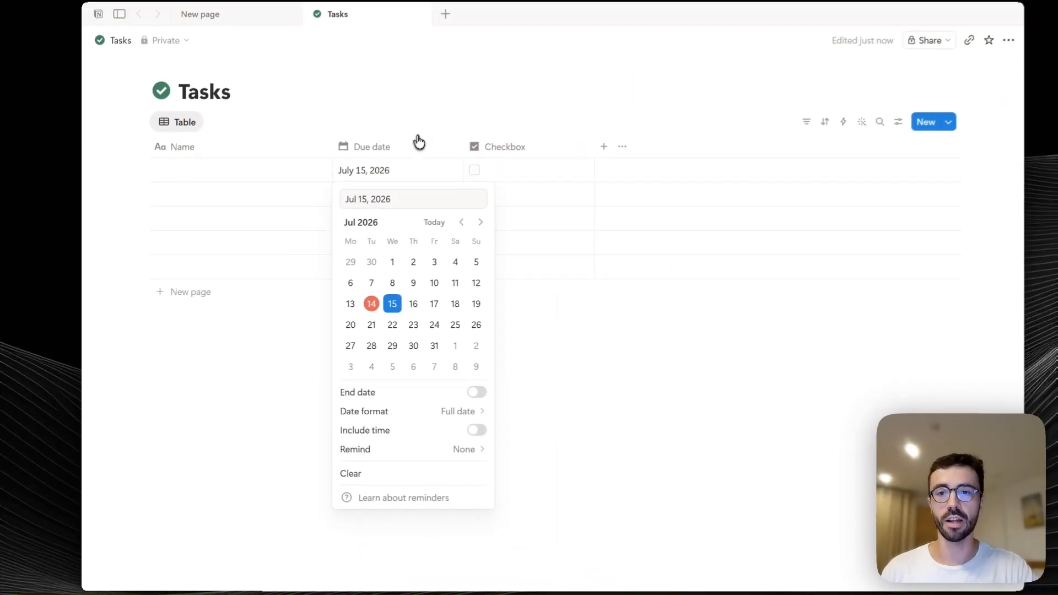
{"action": "key", "text": "Escape"}
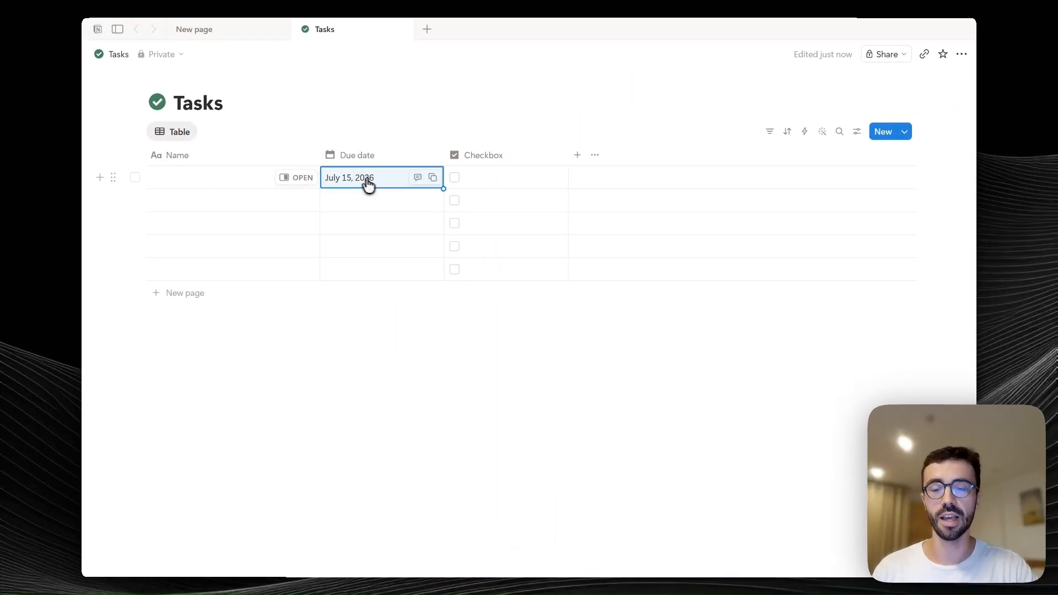
- Change the date format of the first entry's due date to Relative
{"action": "left_click", "coordinate": [365, 181]}
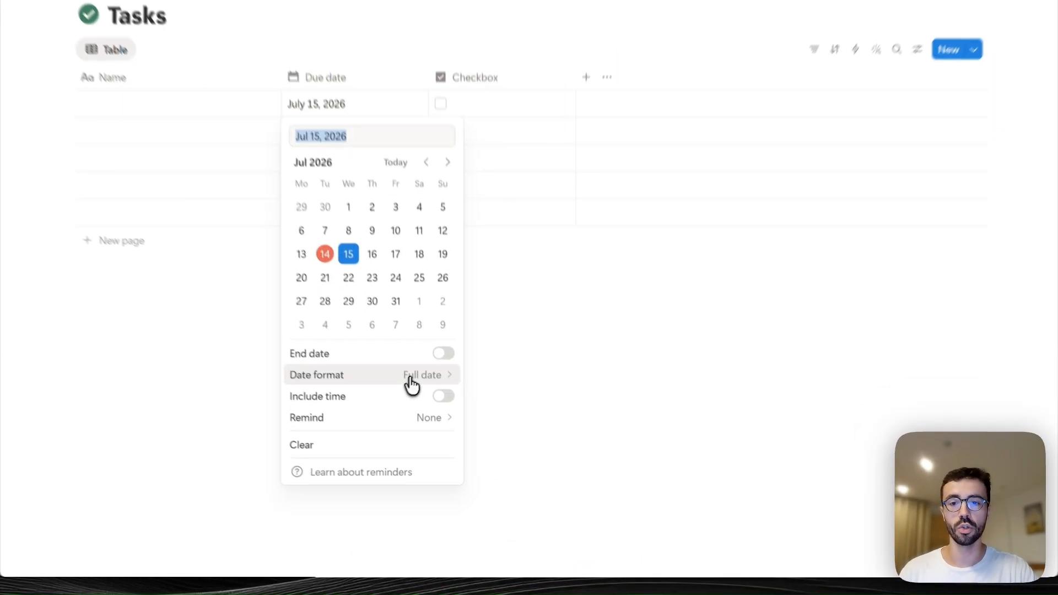
{"action": "mouse_move", "coordinate": [410, 377]}
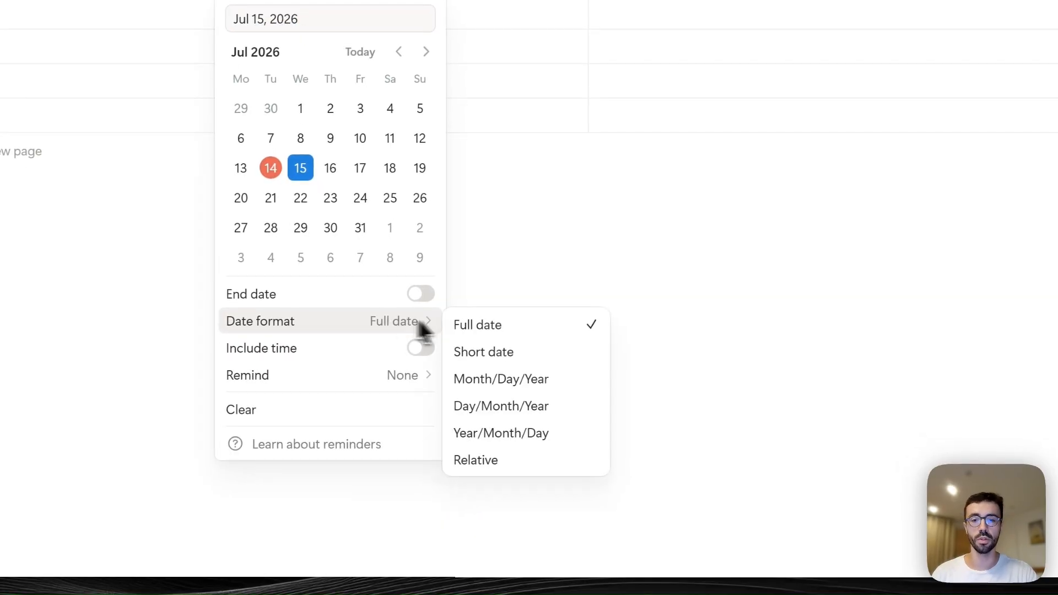
{"action": "left_click", "coordinate": [508, 463]}
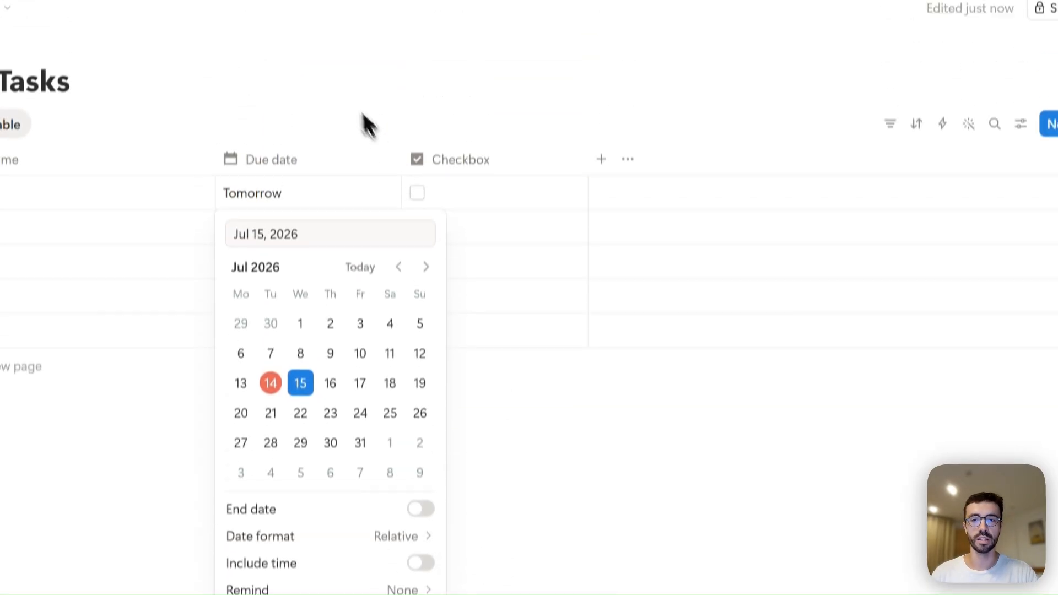
{"action": "key", "text": "Escape"}
{"action": "key", "text": "Return"}
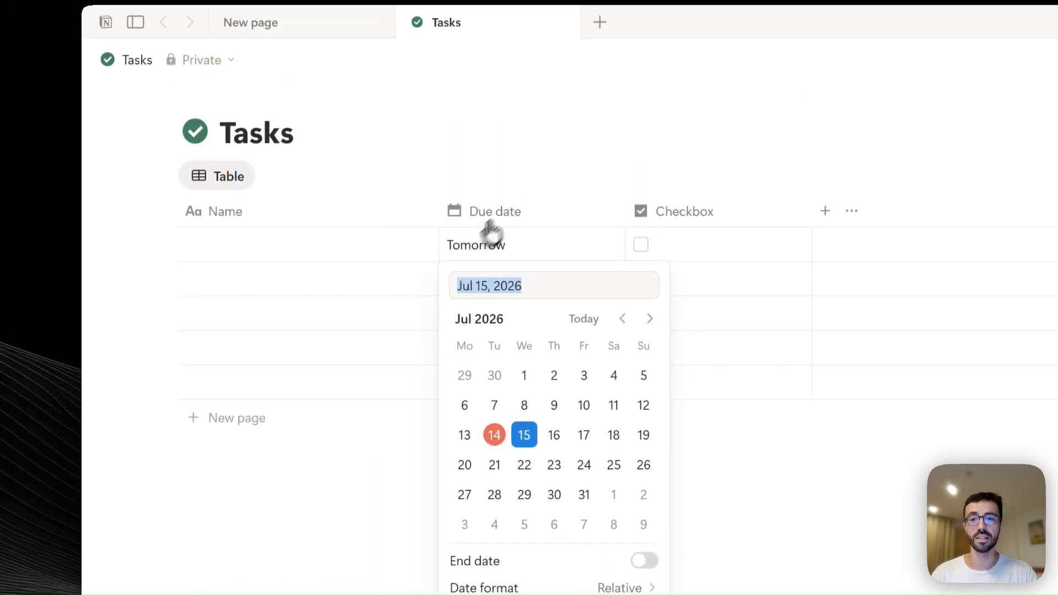
{"action": "key", "text": "Escape"}
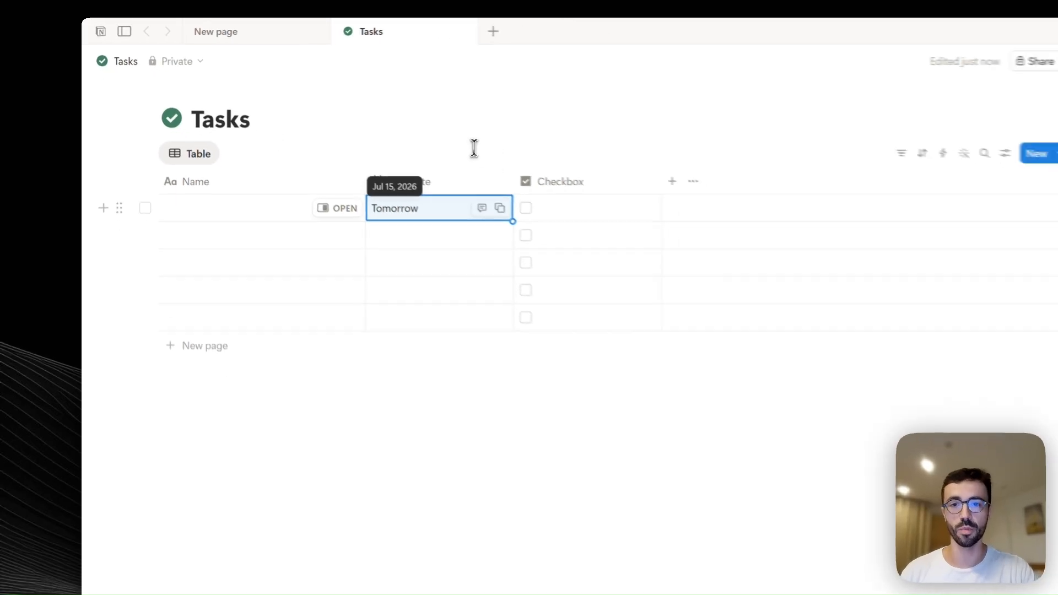
- Tick the checkboxes of the first and second entries
{"action": "left_click", "coordinate": [579, 183]}
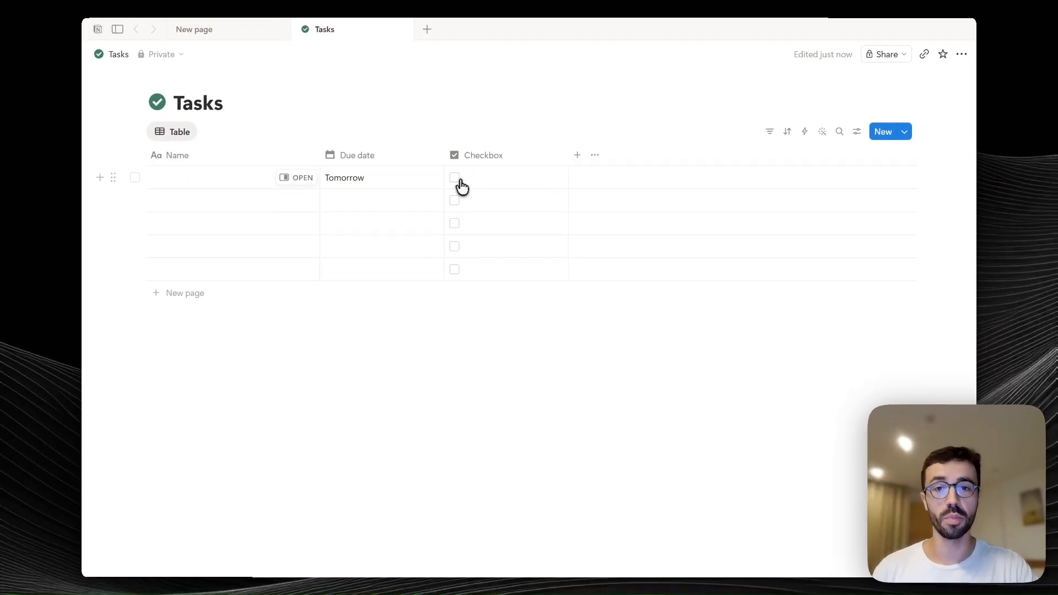
{"action": "left_click", "coordinate": [454, 178]}
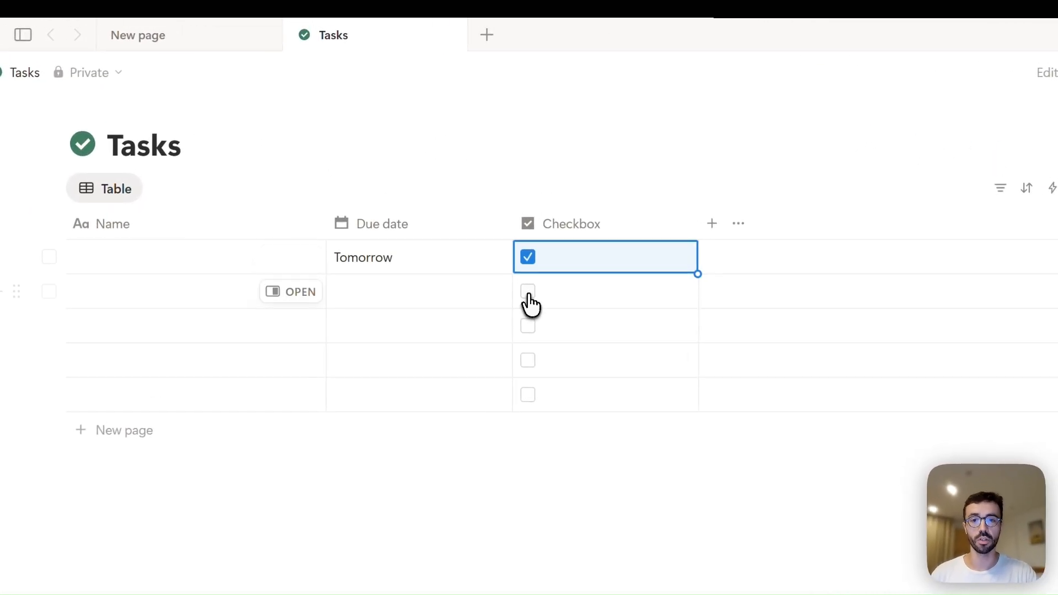
{"action": "left_click", "coordinate": [529, 295]}
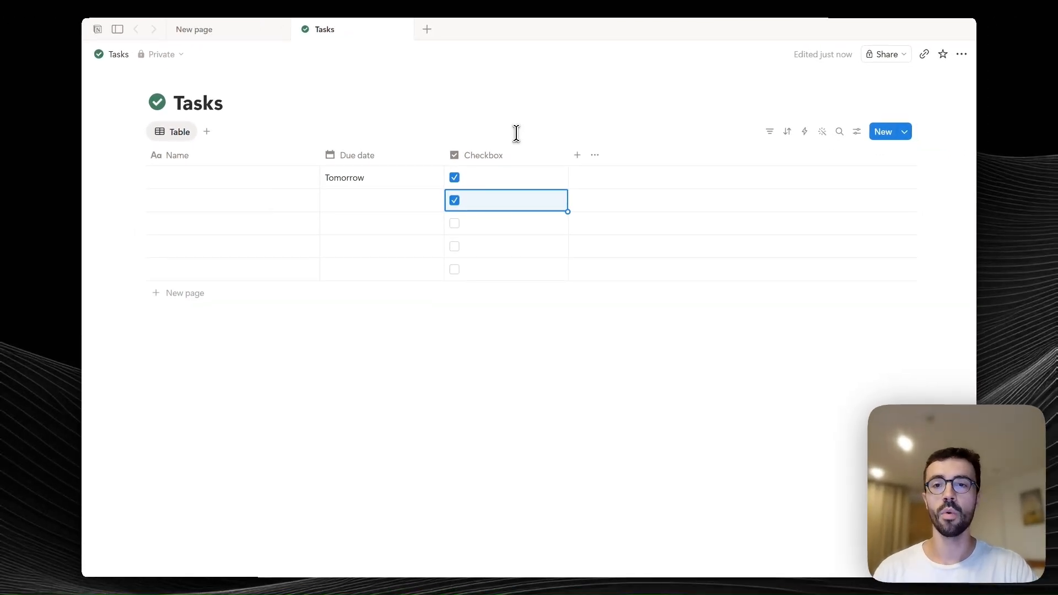
- Name the first entry "New task"
{"action": "left_click", "coordinate": [252, 180]}
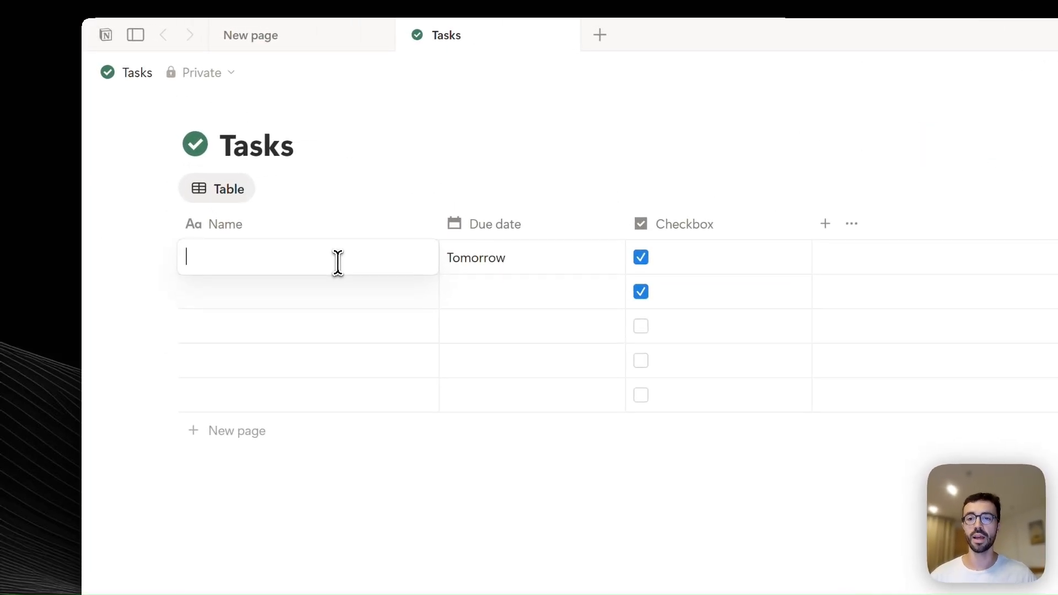
{"action": "type", "text": "New t"}
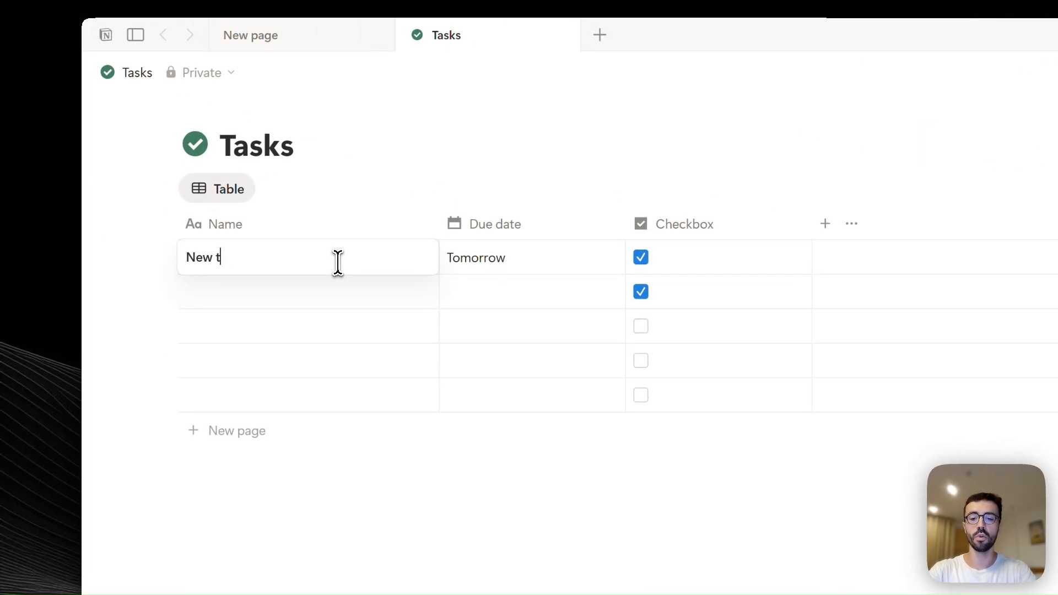
{"action": "type", "text": "ask"}
{"action": "key", "text": "Return"}
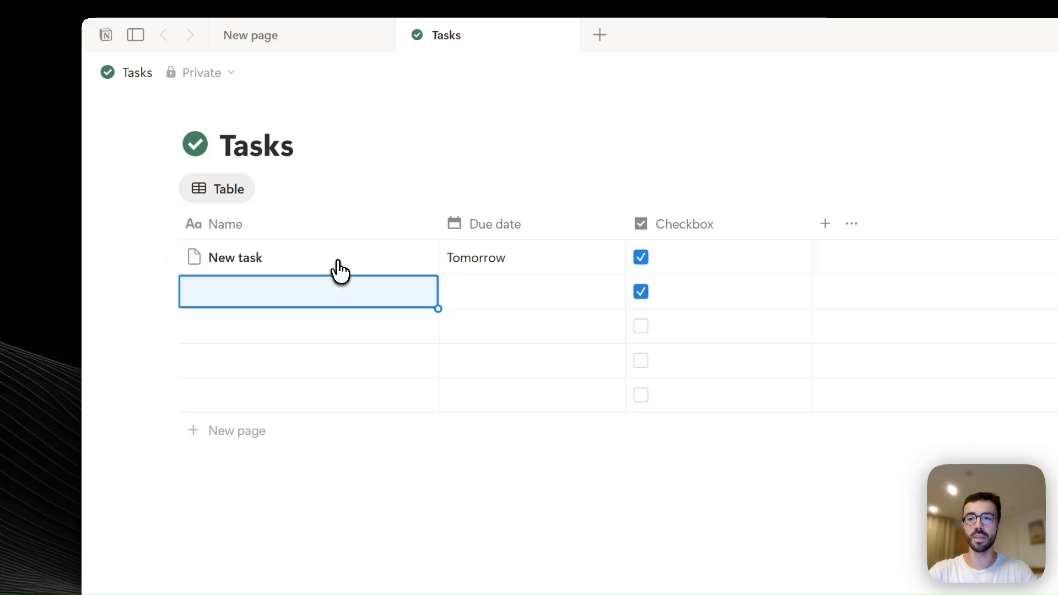
- Give the "New task" entry a dark grey checkmark circle icon
{"action": "left_click", "coordinate": [197, 258]}
{"action": "left_click", "coordinate": [166, 290]}
{"action": "mouse_move", "coordinate": [124, 404]}
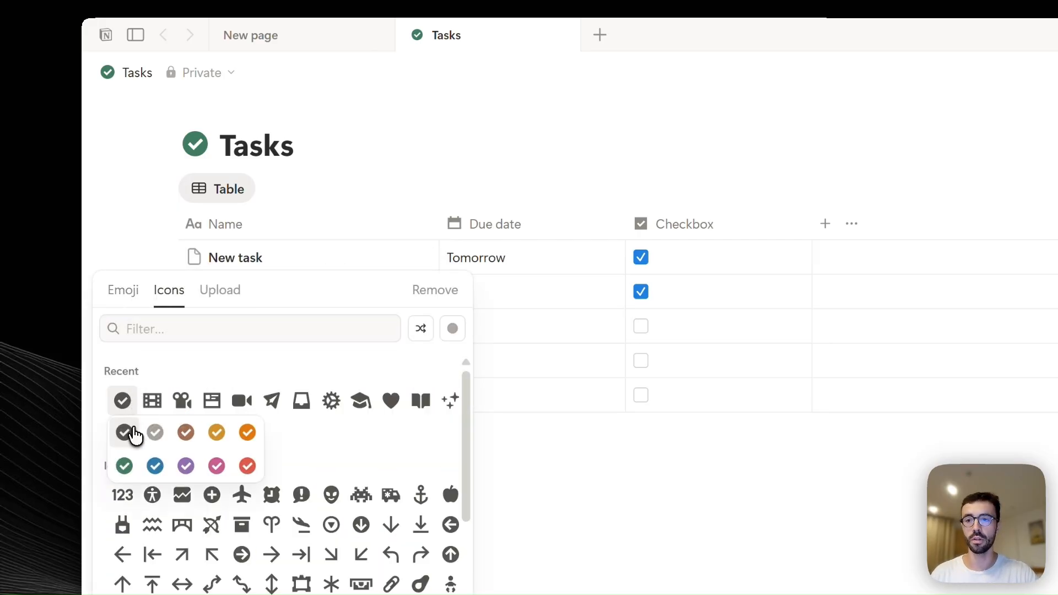
{"action": "left_click", "coordinate": [133, 434]}
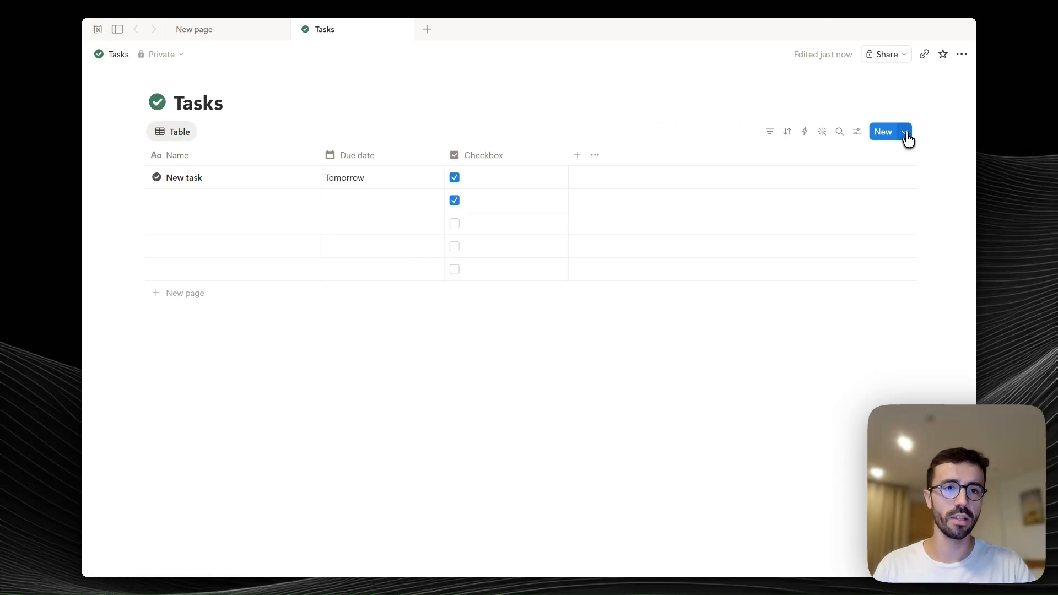
- Create a new page template for the Tasks database and title it "New task"
{"action": "left_click", "coordinate": [905, 135]}
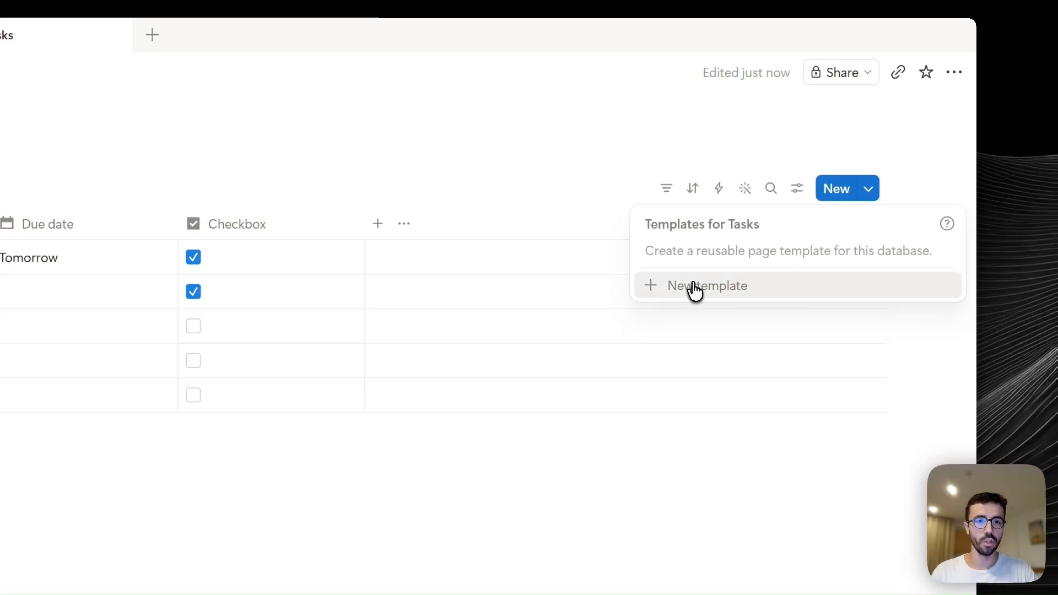
{"action": "left_click", "coordinate": [695, 287]}
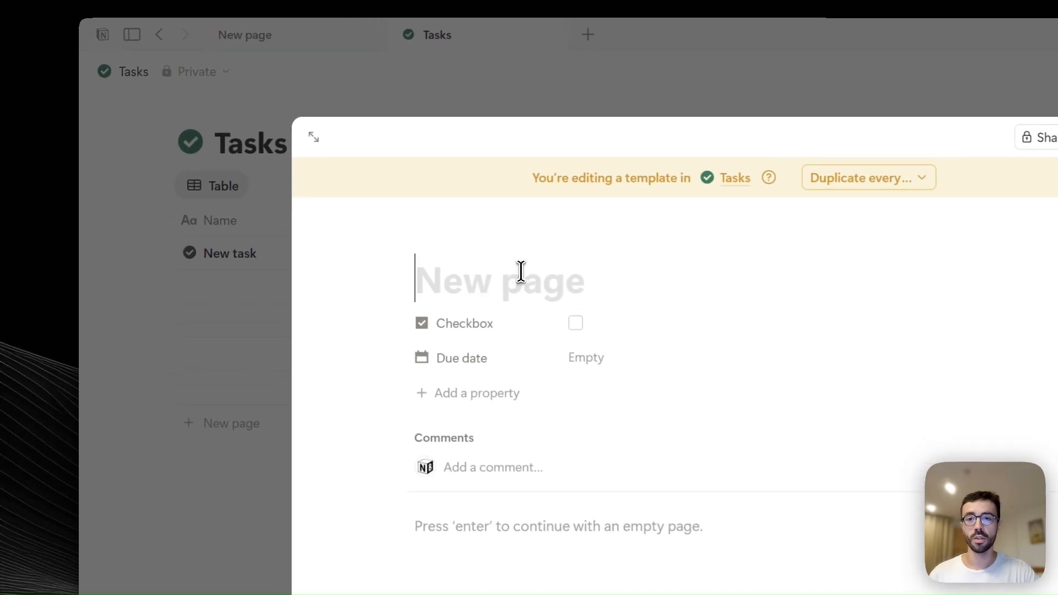
{"action": "type", "text": "New task"}
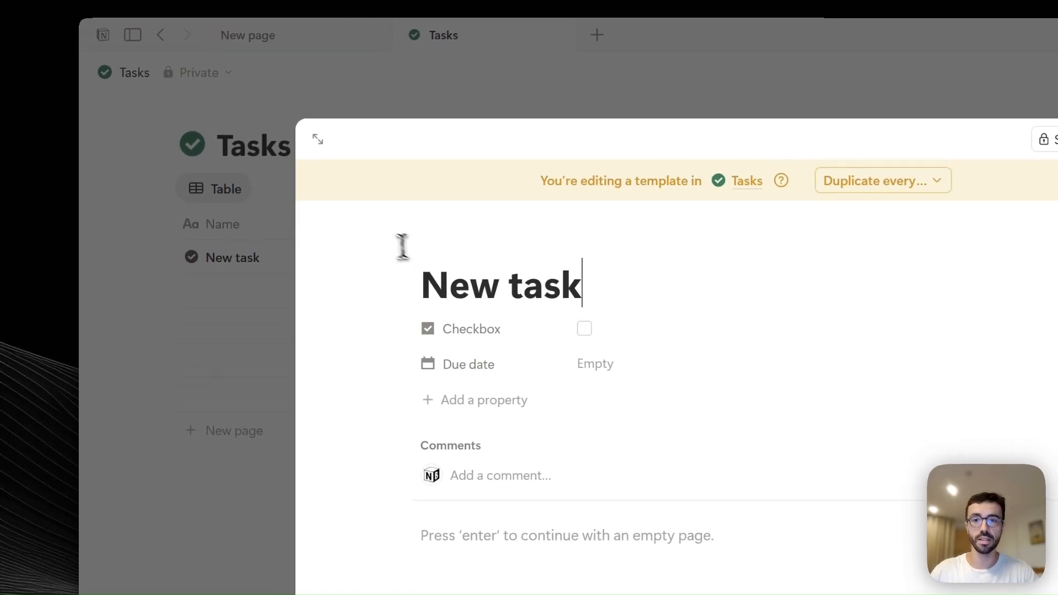
- Give the template the dark grey checkmark circle icon from the recently used icons
{"action": "left_click", "coordinate": [436, 245]}
{"action": "left_click", "coordinate": [334, 389]}
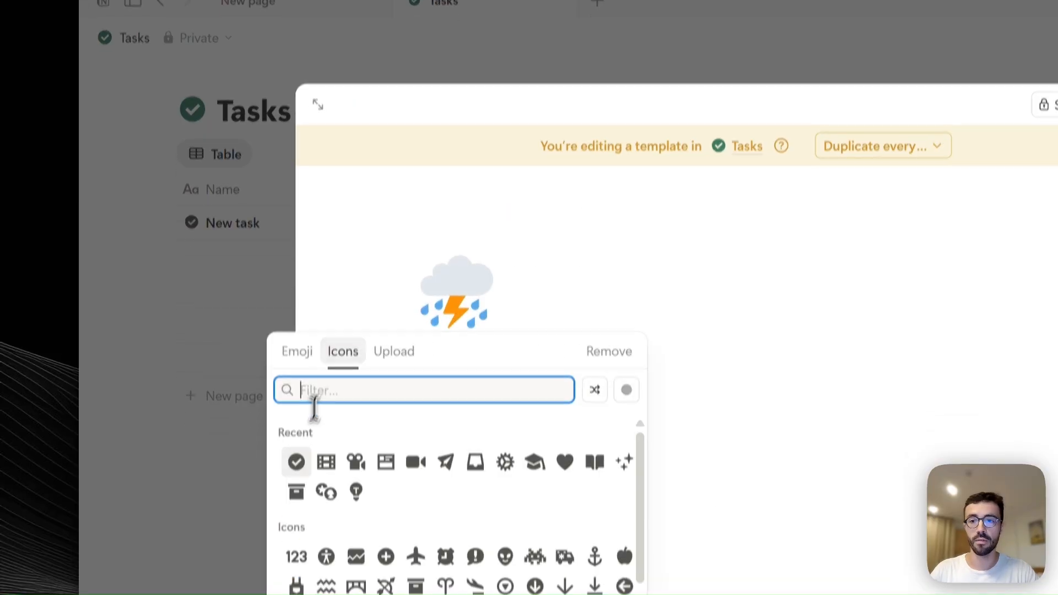
{"action": "left_click", "coordinate": [293, 497]}
{"action": "left_click", "coordinate": [292, 527]}
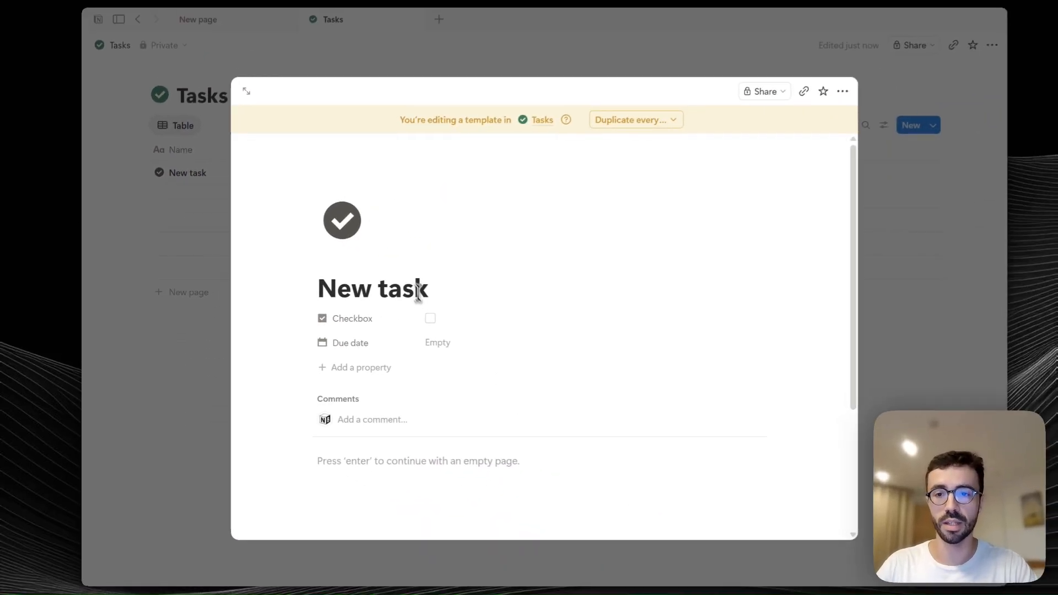
- Place the template's Due date above Checkbox and set the due date to Today, the date when duplicated
{"action": "left_click_drag", "start_coordinate": [354, 346], "coordinate": [432, 323]}
{"action": "left_click", "coordinate": [429, 317]}
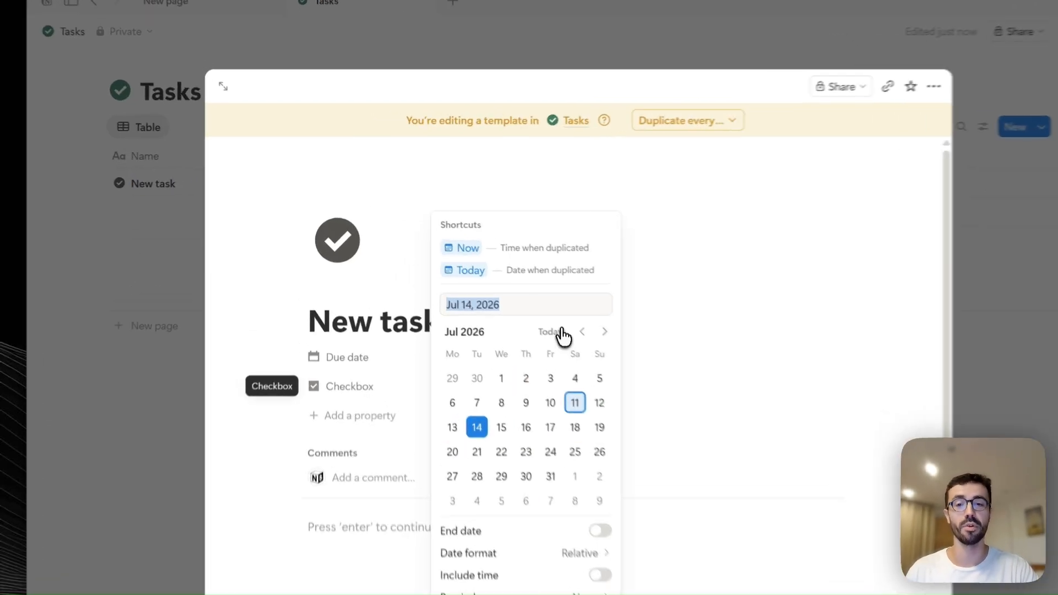
{"action": "left_click", "coordinate": [456, 249]}
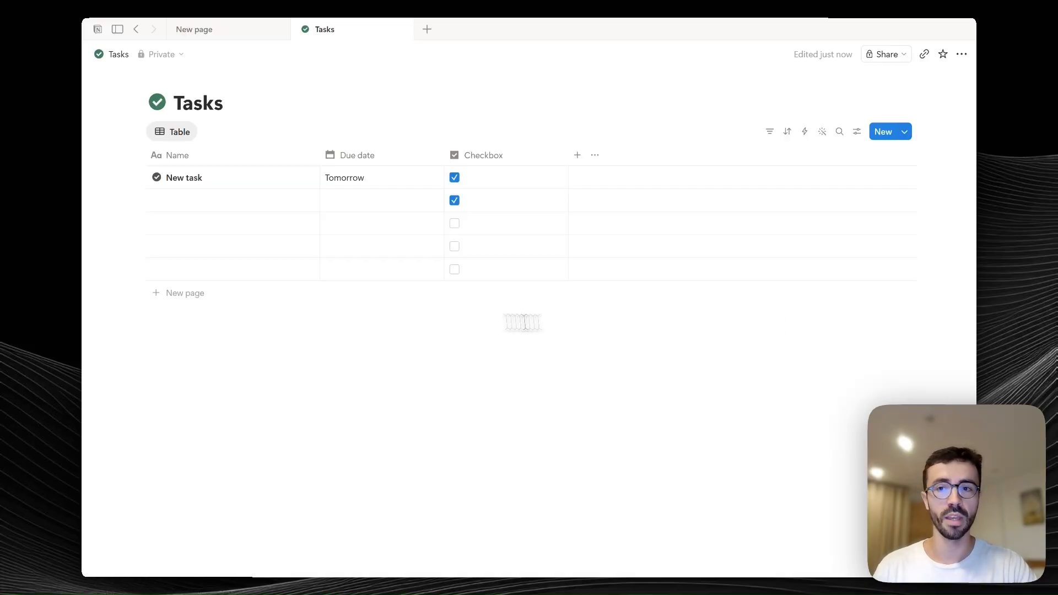
{"action": "left_click", "coordinate": [923, 332]}
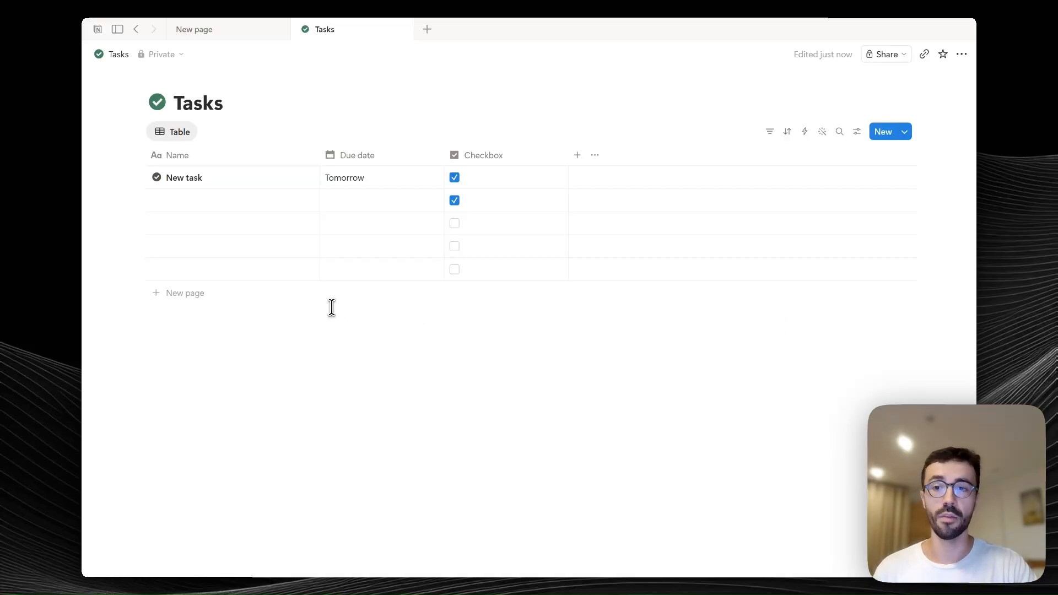
- Add an empty page to the table and make the "New task" template the default for all views in "Tasks"
{"action": "left_click", "coordinate": [207, 303]}
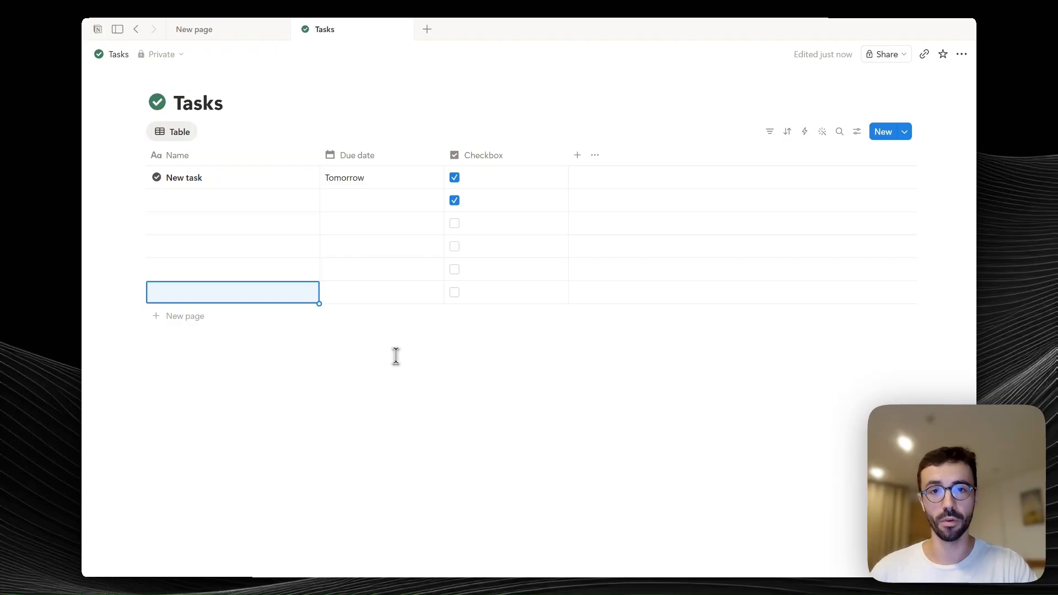
{"action": "left_click", "coordinate": [904, 131]}
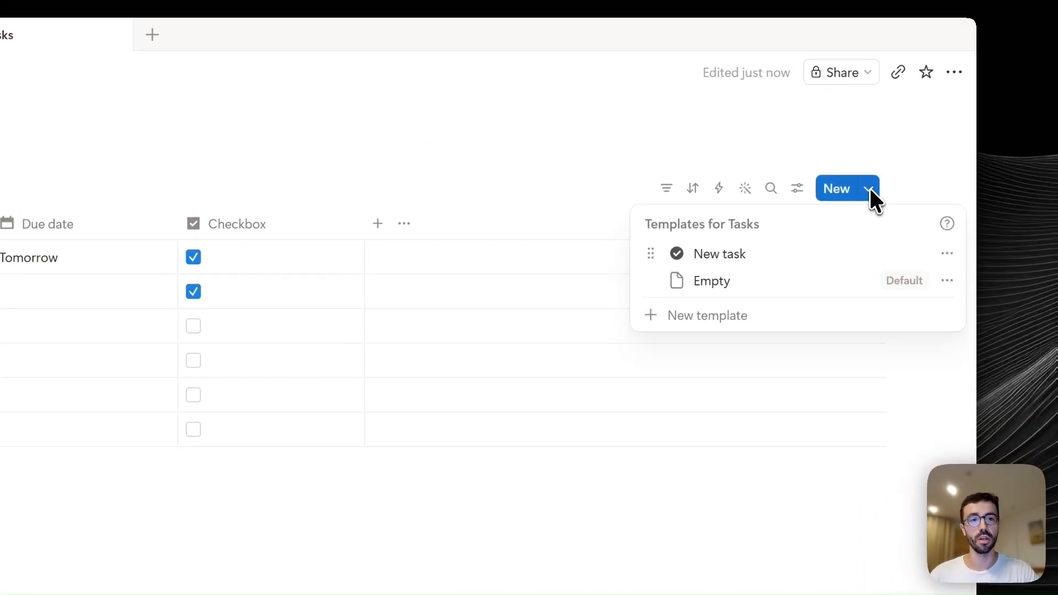
{"action": "left_click", "coordinate": [946, 252]}
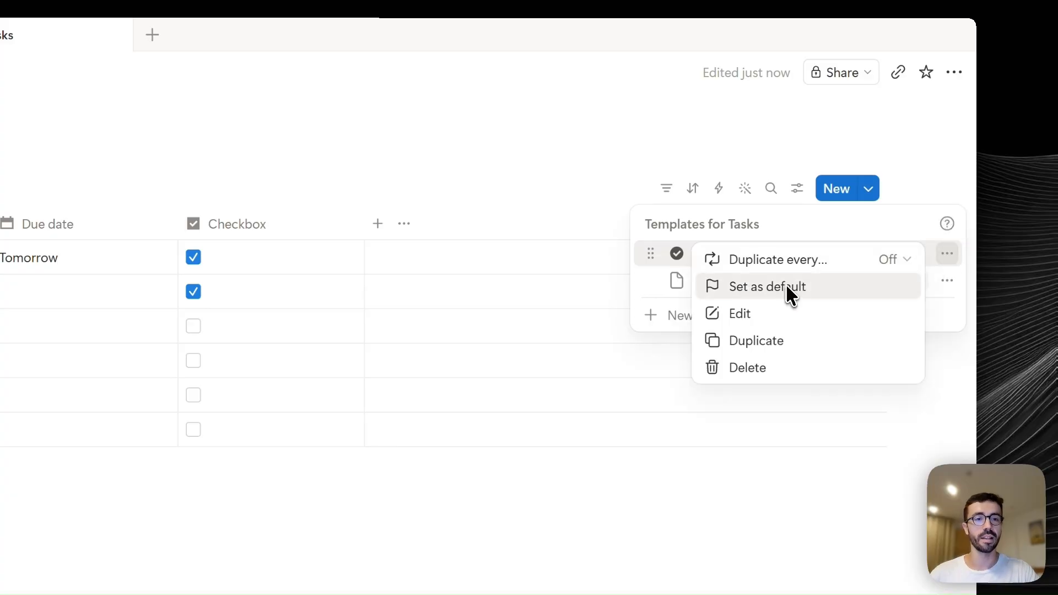
{"action": "left_click", "coordinate": [786, 284]}
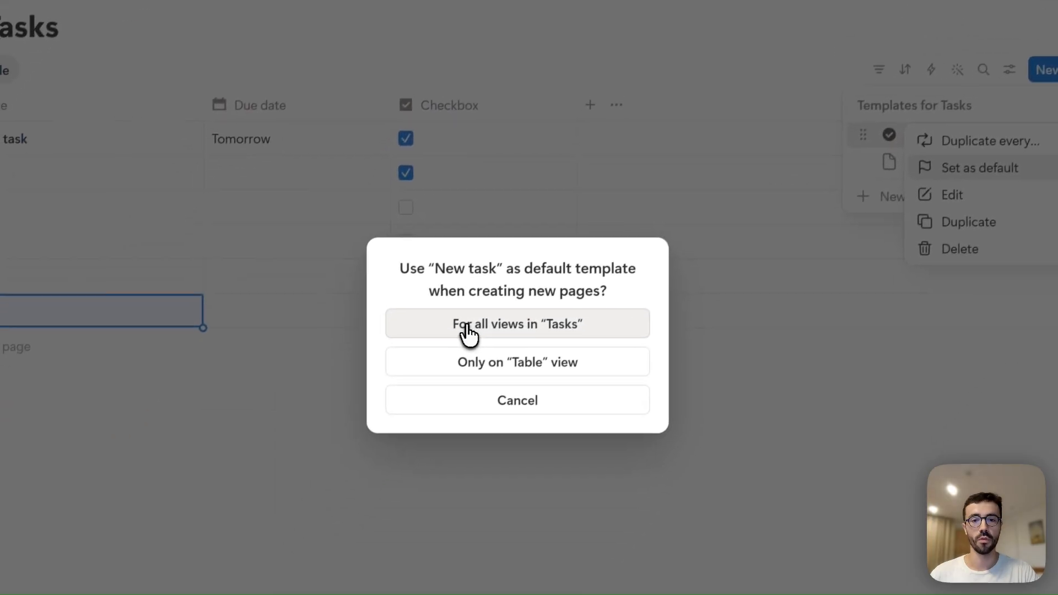
{"action": "left_click", "coordinate": [571, 300]}
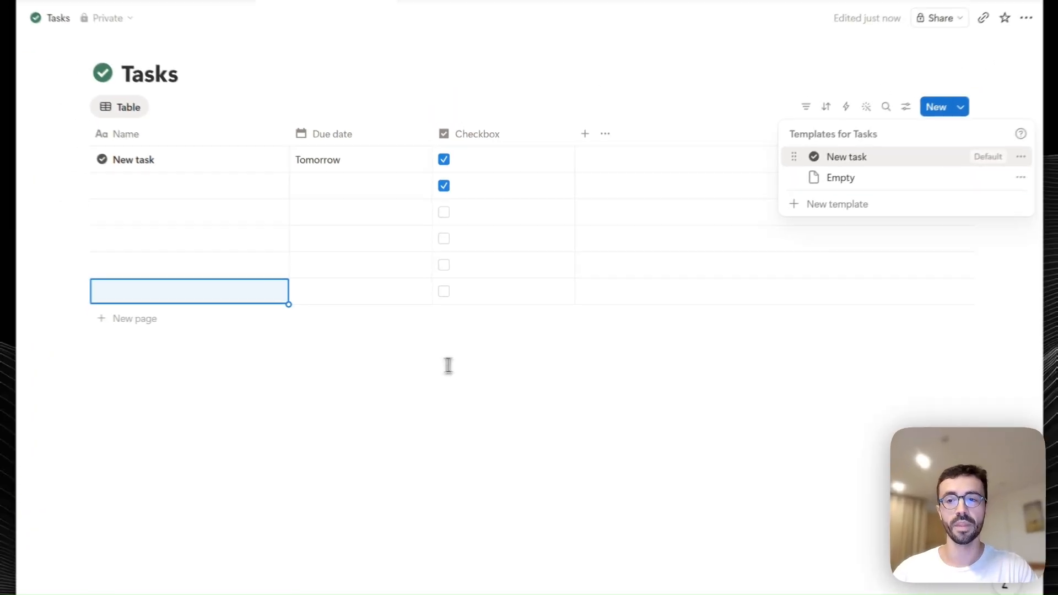
- Add a page from the default template at the table's end and apply the "New task" template to the second entry
{"action": "left_click", "coordinate": [193, 319]}
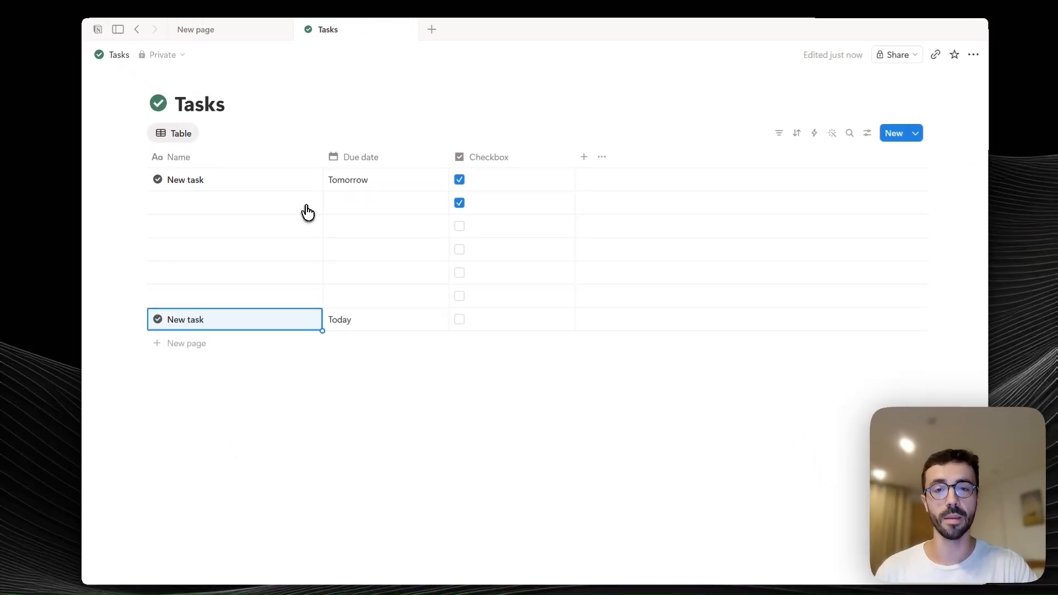
{"action": "left_click", "coordinate": [306, 210]}
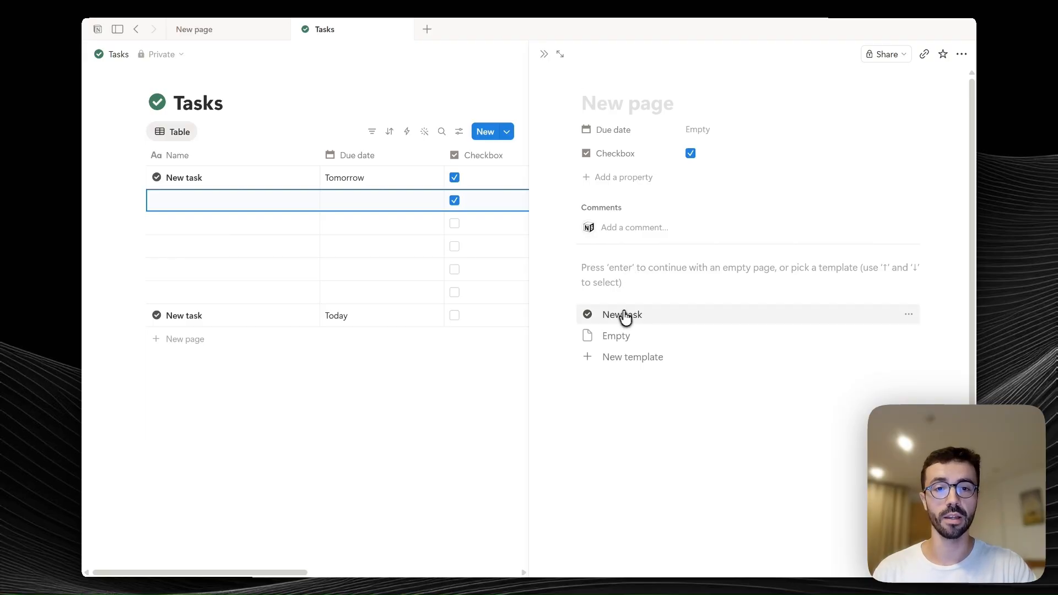
{"action": "left_click", "coordinate": [622, 315]}
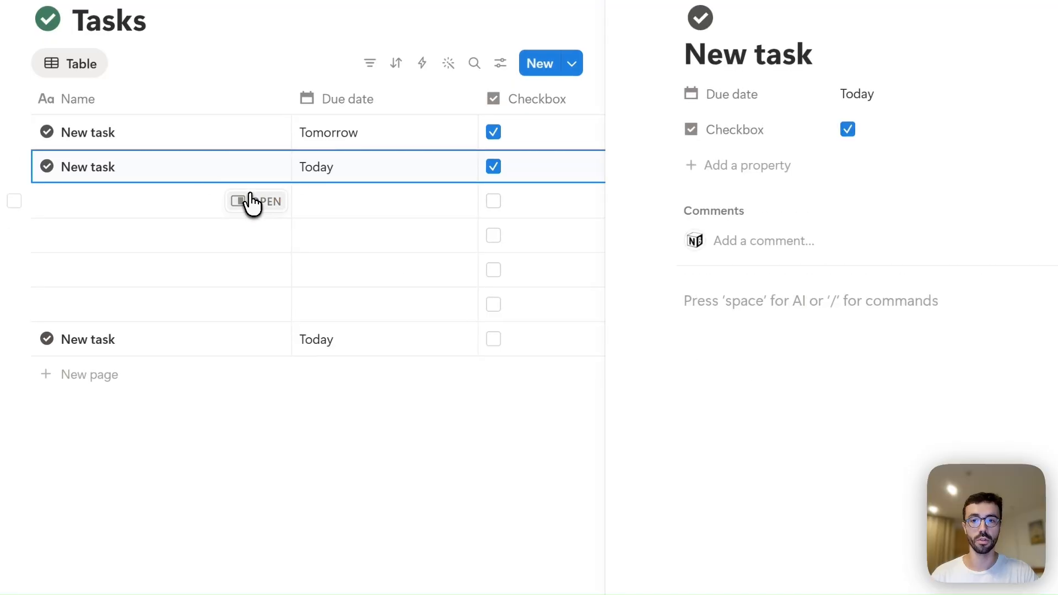
- Apply the "New task" template to the third, fourth, fifth and sixth entries, and close the entry's page
{"action": "left_click", "coordinate": [251, 204]}
{"action": "left_click", "coordinate": [781, 356]}
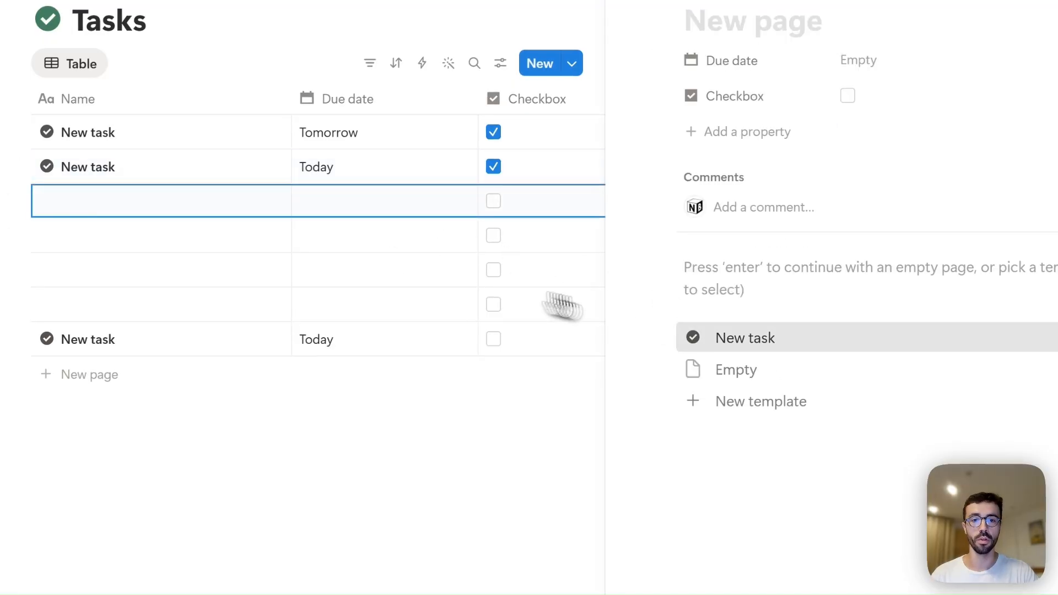
{"action": "left_click", "coordinate": [254, 236]}
{"action": "left_click", "coordinate": [745, 338]}
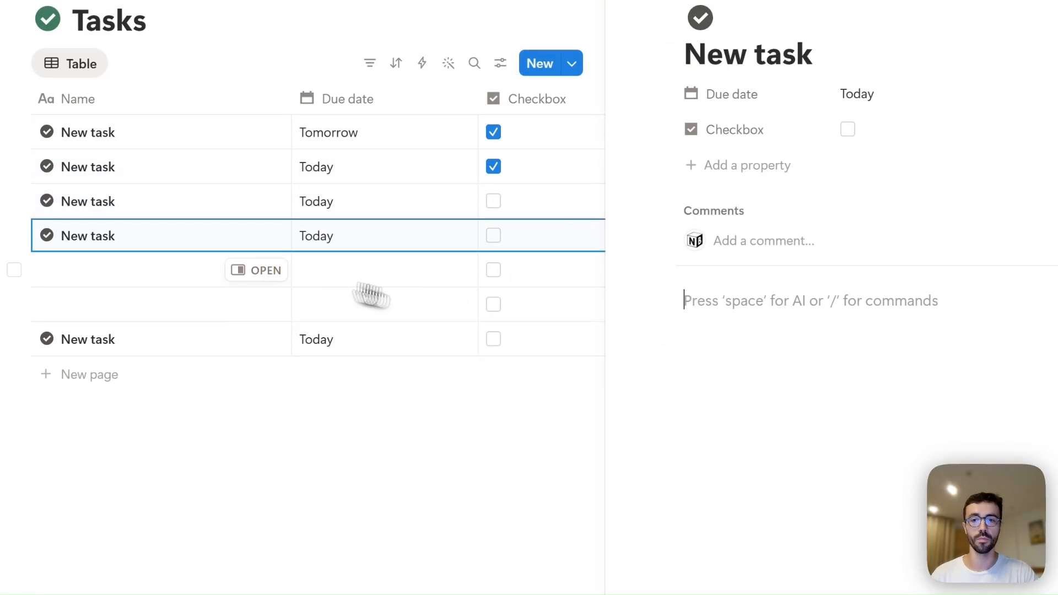
{"action": "left_click", "coordinate": [253, 269]}
{"action": "left_click", "coordinate": [745, 338]}
{"action": "left_click", "coordinate": [252, 303]}
{"action": "left_click", "coordinate": [718, 347]}
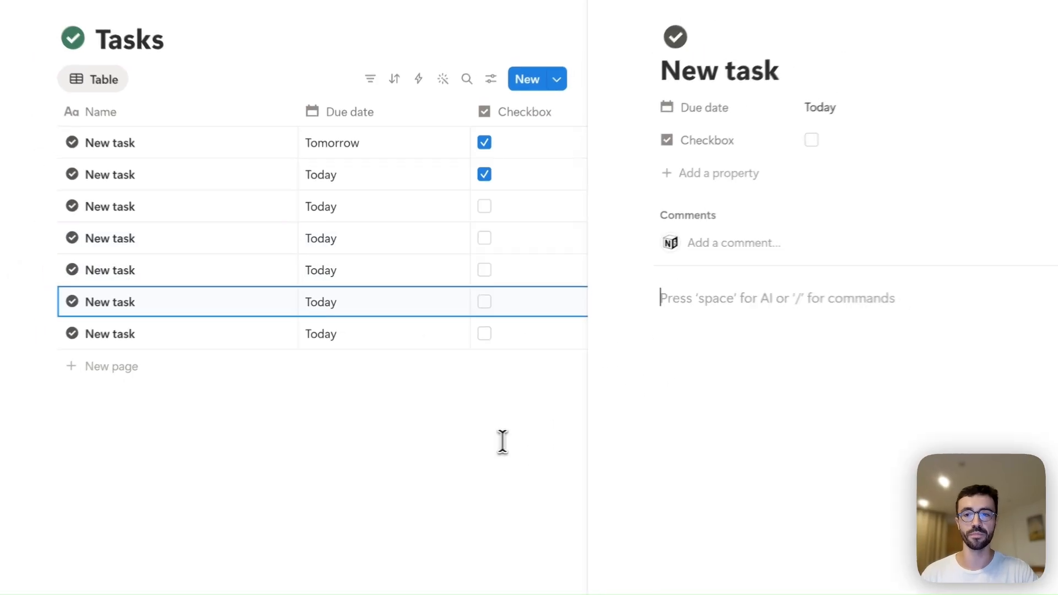
{"action": "left_click", "coordinate": [501, 442]}
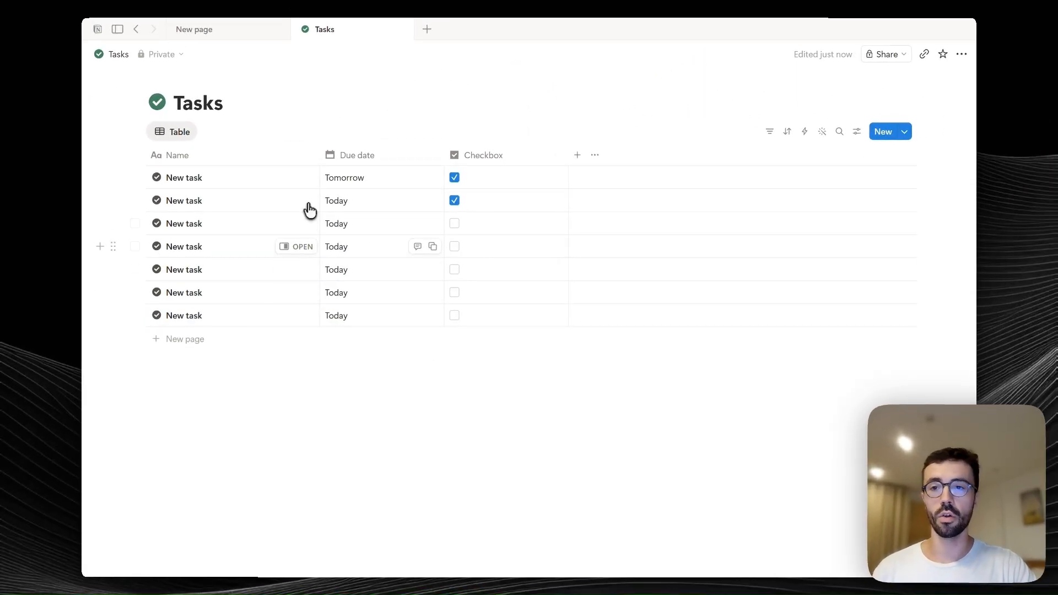
- Set the due dates of the third, fifth and seventh entries to July 18, July 31 and August 1, 2026
{"action": "left_click", "coordinate": [357, 221]}
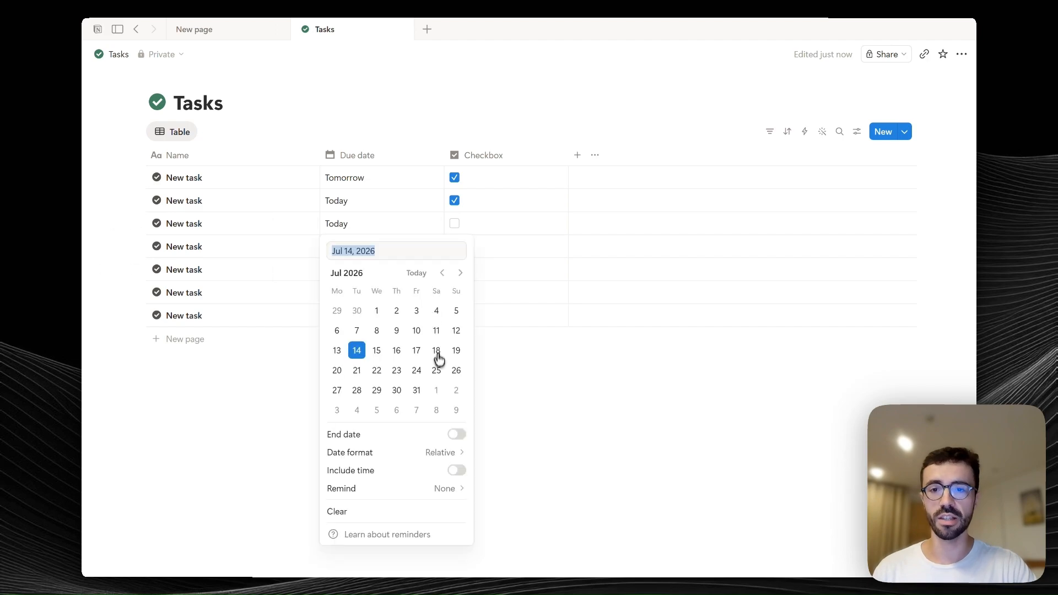
{"action": "left_click", "coordinate": [435, 353]}
{"action": "key", "text": "Escape"}
{"action": "left_click", "coordinate": [366, 249]}
{"action": "left_click", "coordinate": [422, 416]}
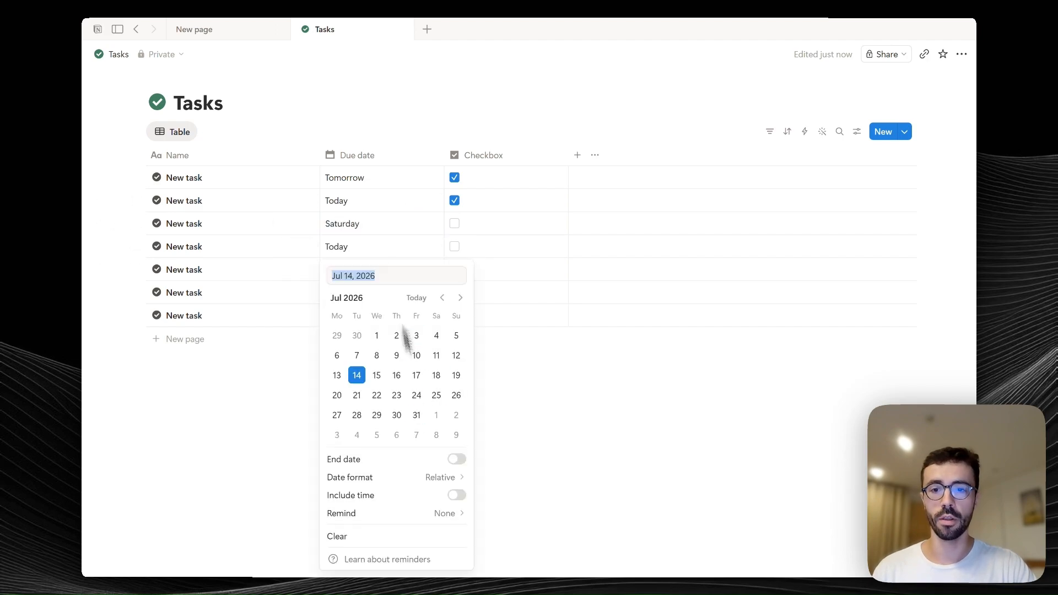
{"action": "left_click", "coordinate": [392, 247]}
{"action": "left_click", "coordinate": [368, 309]}
{"action": "left_click", "coordinate": [437, 417]}
{"action": "key", "text": "Escape"}
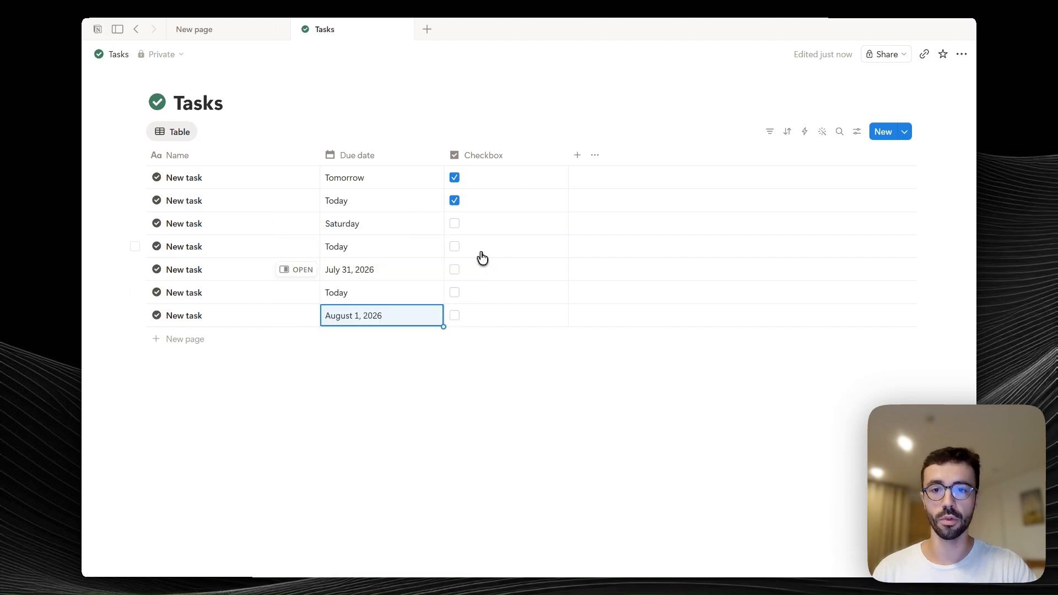
- Tick the checkboxes of the fourth and seventh entries
{"action": "left_click", "coordinate": [479, 253]}
{"action": "left_click", "coordinate": [489, 316]}
{"action": "left_click", "coordinate": [607, 370]}
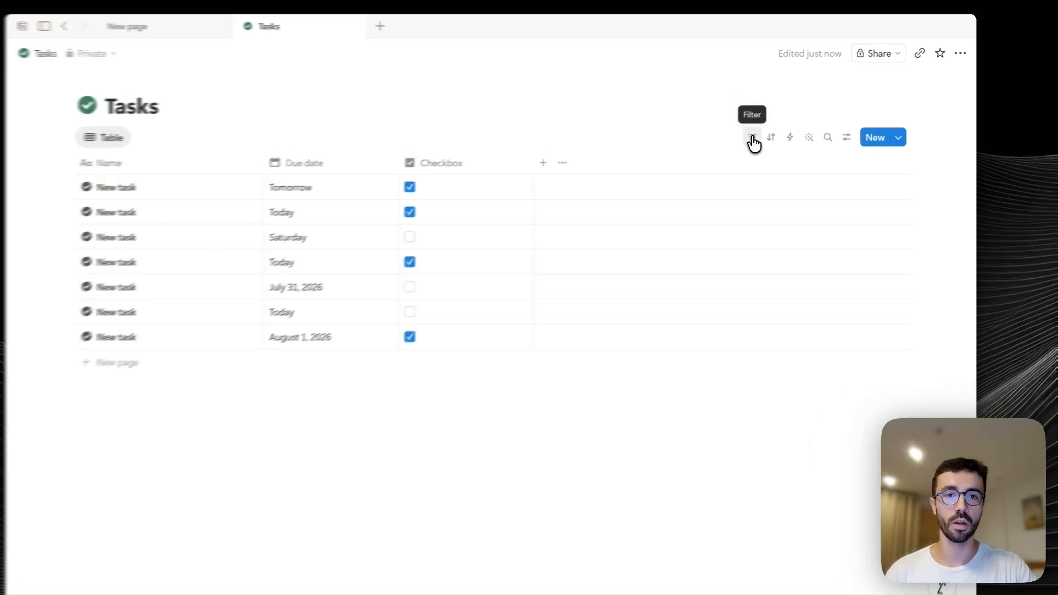
- Sort the table by Due date in ascending order
{"action": "left_click", "coordinate": [694, 166]}
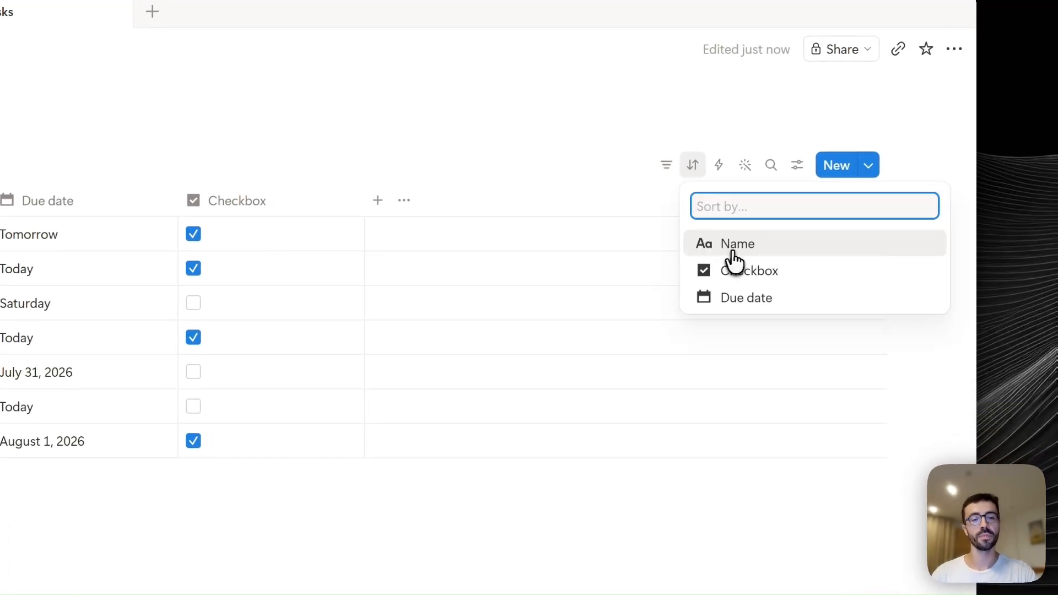
{"action": "left_click", "coordinate": [770, 299]}
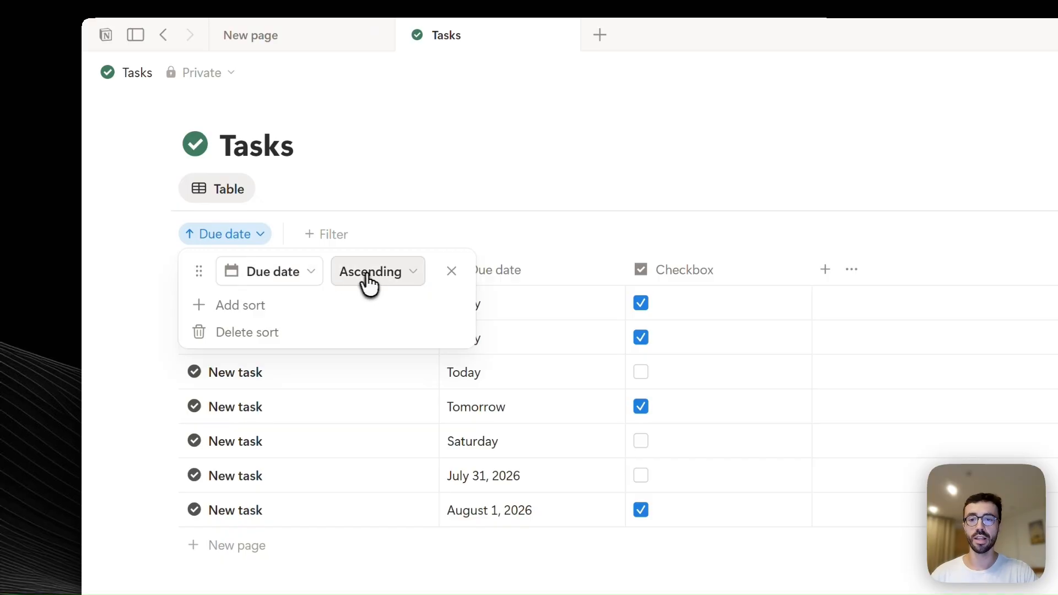
{"action": "left_click", "coordinate": [899, 195]}
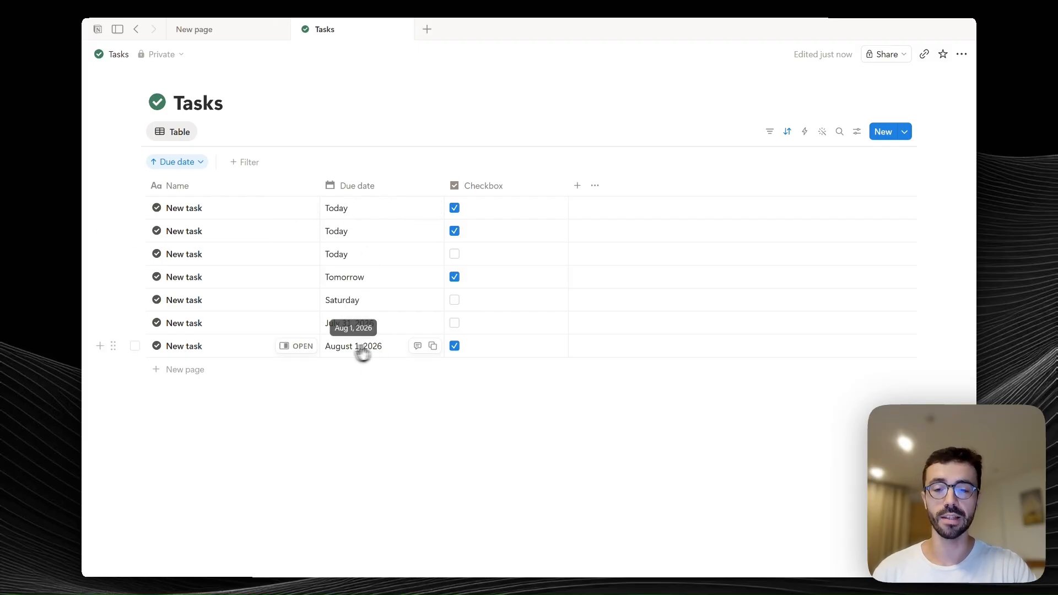
- Filter the table to entries whose Checkbox is Unchecked, and switch the filter to Checked
{"action": "left_click", "coordinate": [775, 136]}
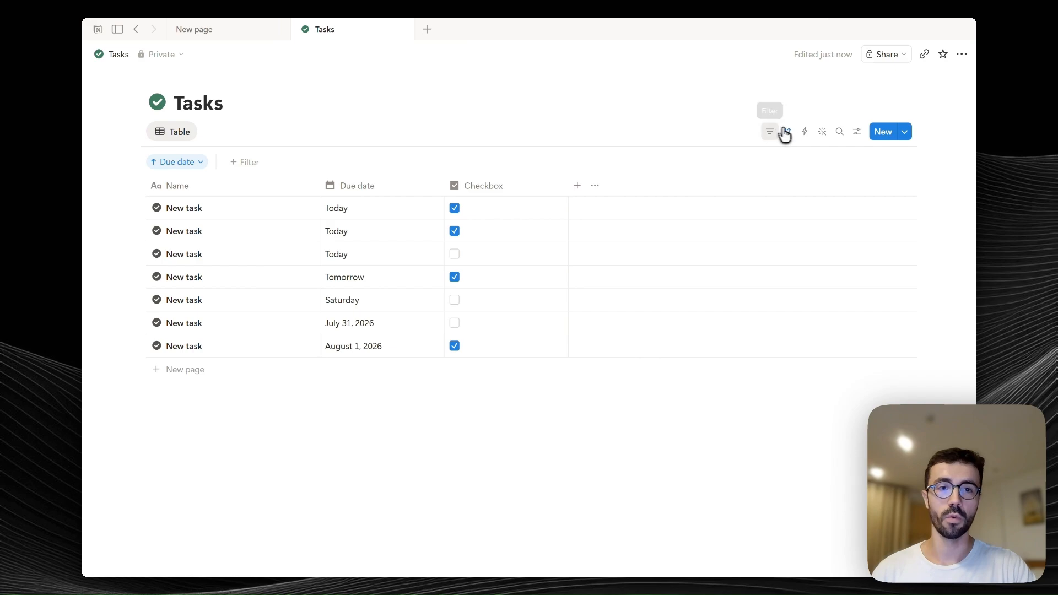
{"action": "left_click", "coordinate": [774, 132]}
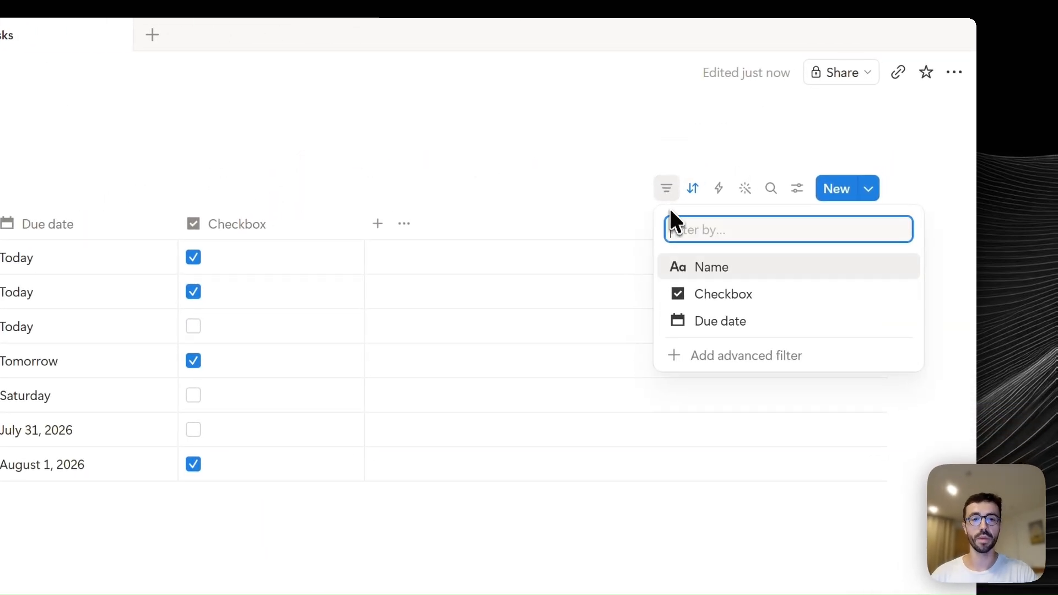
{"action": "left_click", "coordinate": [733, 294]}
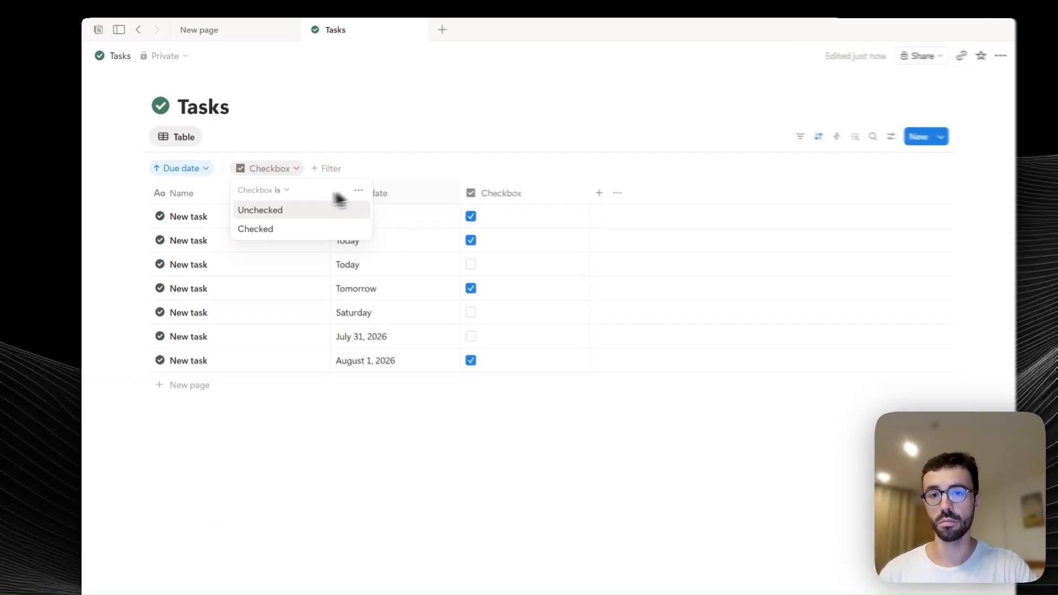
{"action": "left_click", "coordinate": [273, 212]}
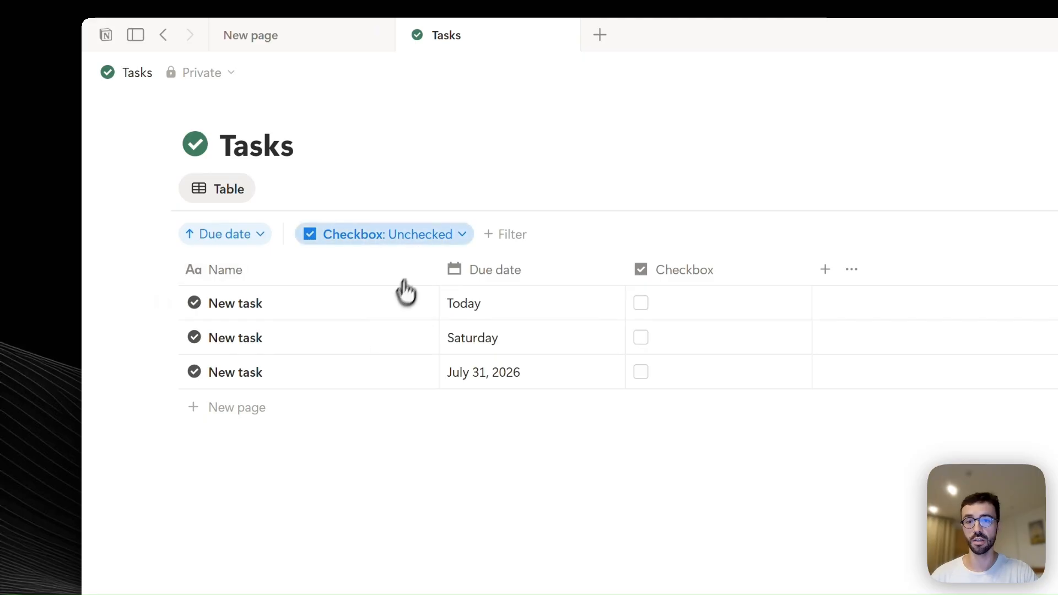
{"action": "left_click", "coordinate": [386, 234]}
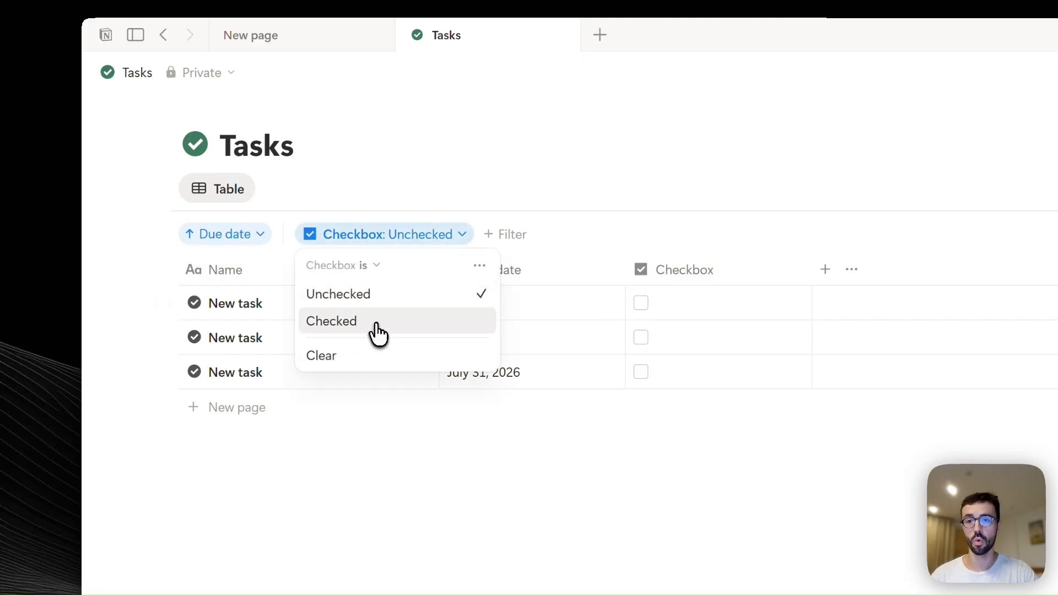
{"action": "left_click", "coordinate": [378, 330]}
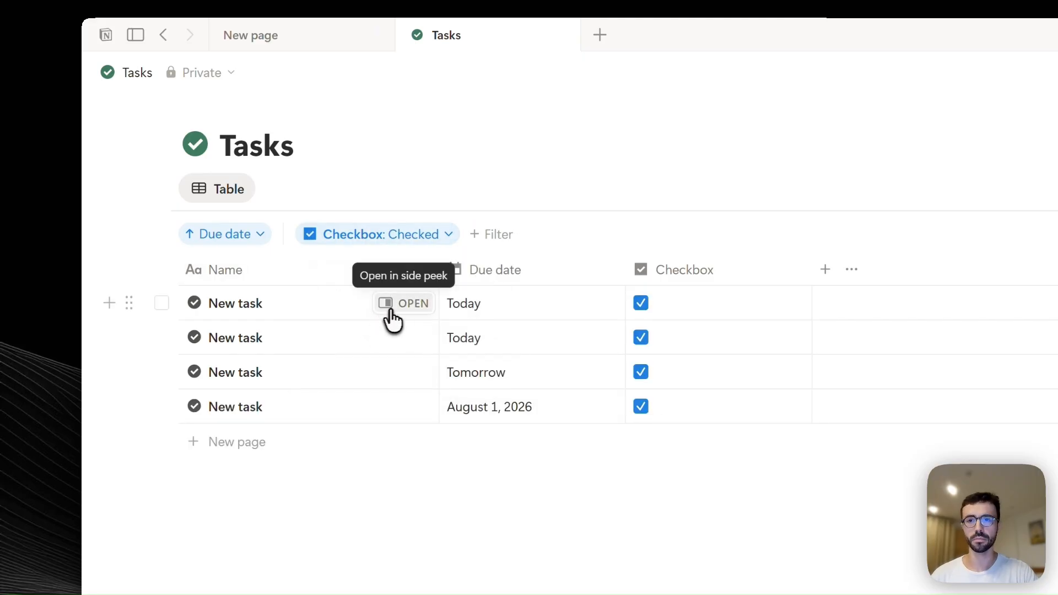
- Remove the Checkbox filter and hide the table's sort and filter bar
{"action": "left_click", "coordinate": [437, 243]}
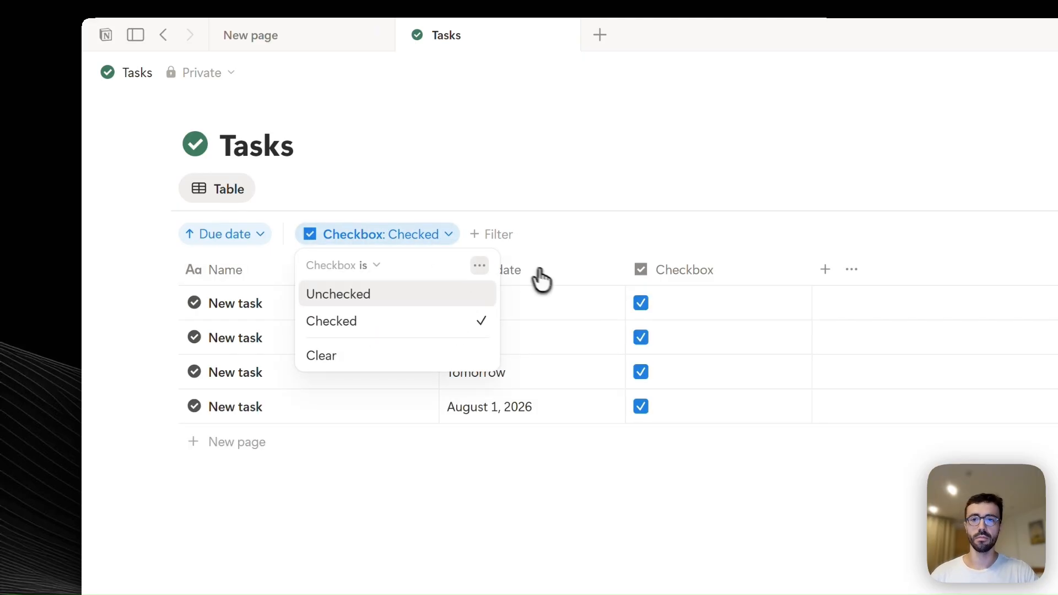
{"action": "left_click", "coordinate": [480, 265]}
{"action": "left_click", "coordinate": [573, 275]}
{"action": "left_click", "coordinate": [791, 133]}
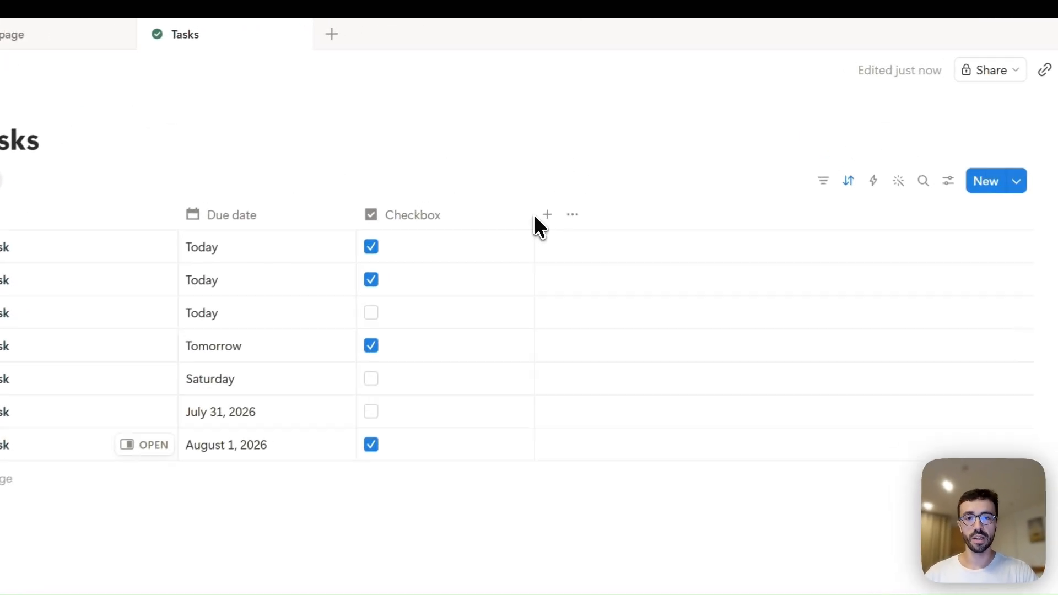
- Narrow the table's columns, shrinking Checkbox to icon width and reducing Due date and Name to fit their contents
{"action": "mouse_move", "coordinate": [461, 226]}
{"action": "left_mouse_down"}
{"action": "mouse_move", "coordinate": [482, 241]}
{"action": "mouse_move", "coordinate": [470, 255]}
{"action": "mouse_move", "coordinate": [371, 255]}
{"action": "mouse_move", "coordinate": [446, 237]}
{"action": "left_mouse_up"}
{"action": "left_click_drag", "start_coordinate": [375, 233], "coordinate": [372, 238]}
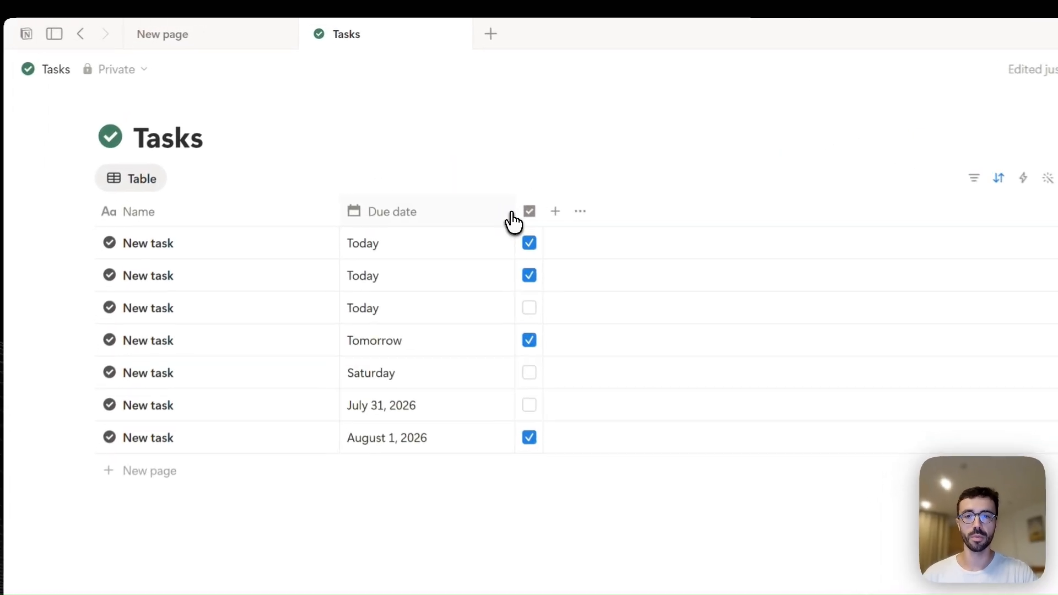
{"action": "left_click_drag", "start_coordinate": [516, 215], "coordinate": [485, 264]}
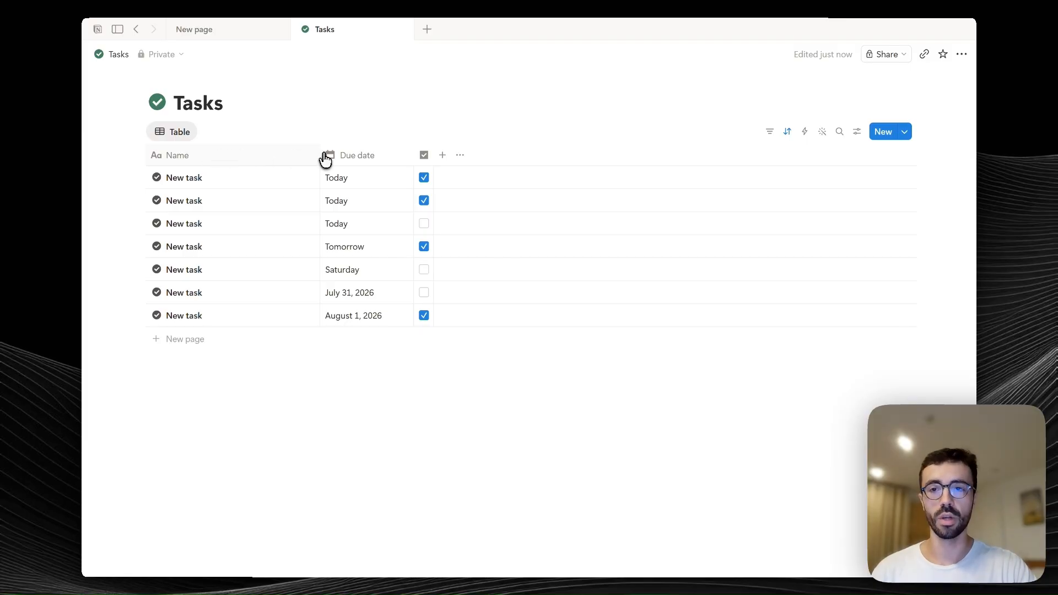
{"action": "left_click_drag", "start_coordinate": [320, 155], "coordinate": [260, 155]}
{"action": "left_click", "coordinate": [261, 155]}
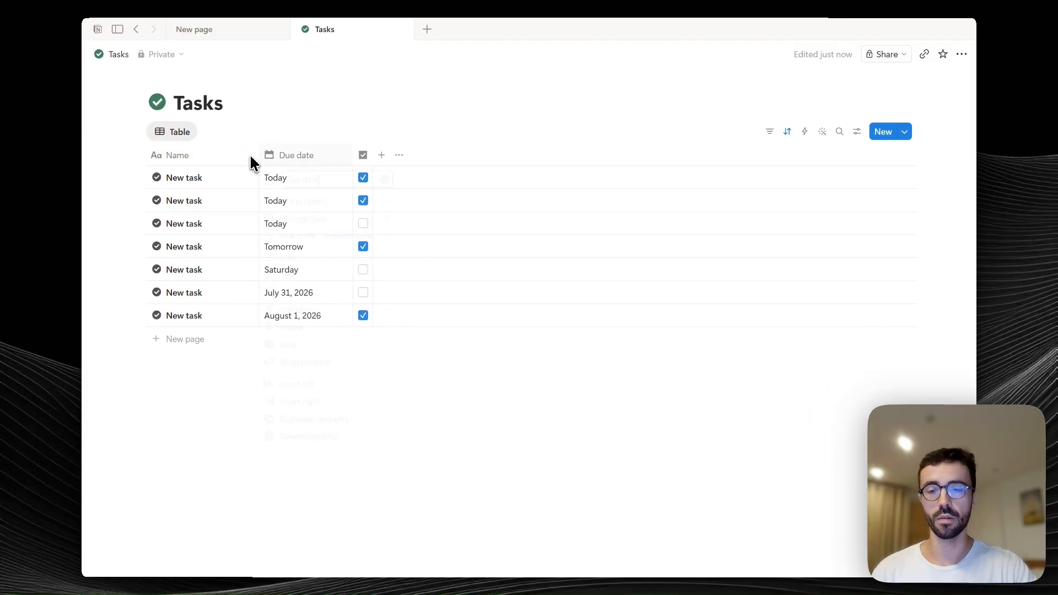
{"action": "left_click", "coordinate": [263, 135]}
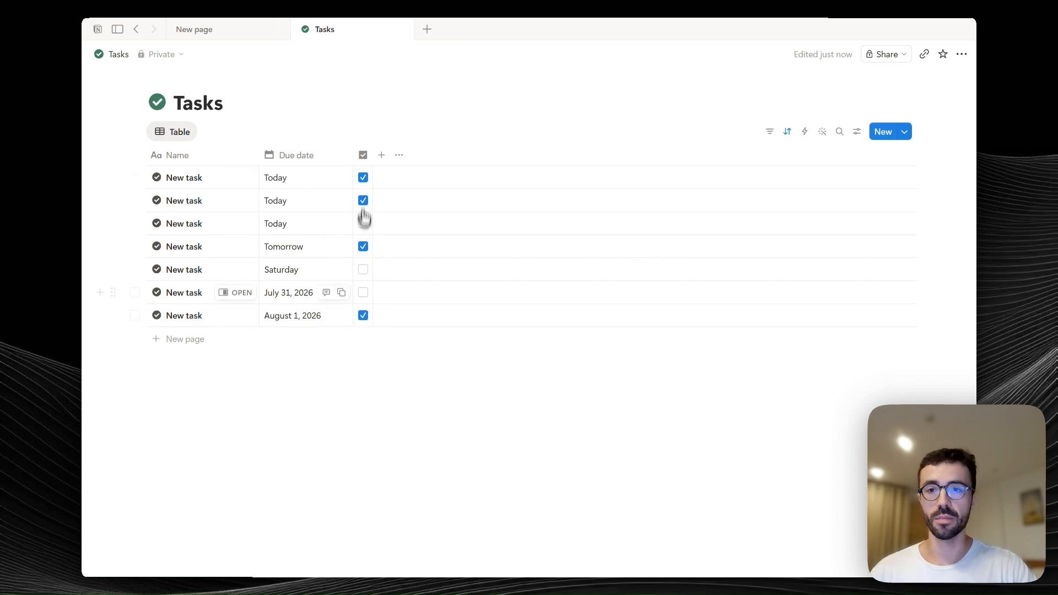
- Add a calculation under the Checkbox column that counts the Unchecked entries
{"action": "left_click", "coordinate": [362, 155]}
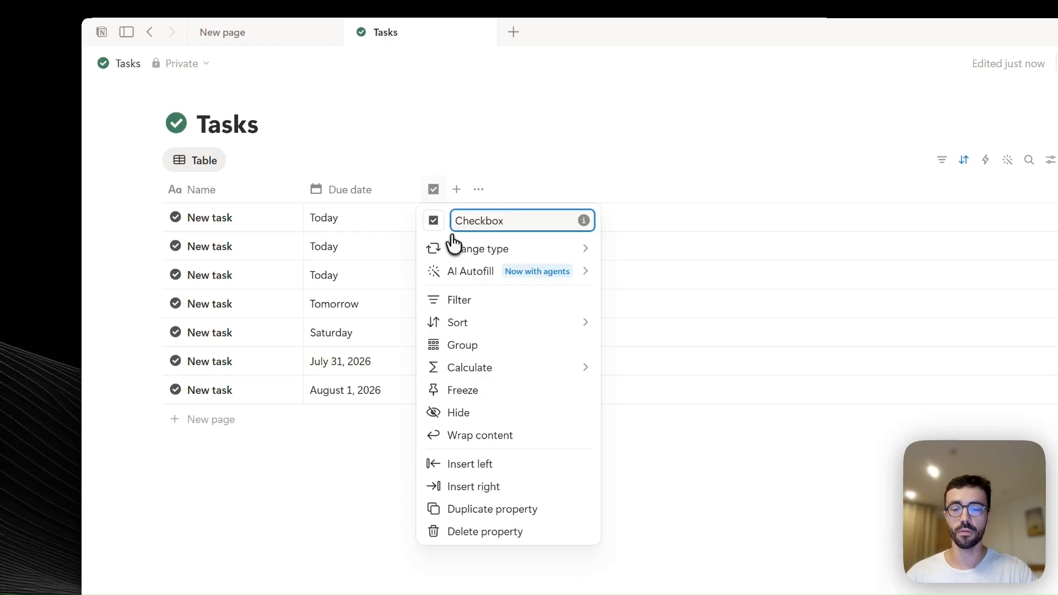
{"action": "mouse_move", "coordinate": [469, 256]}
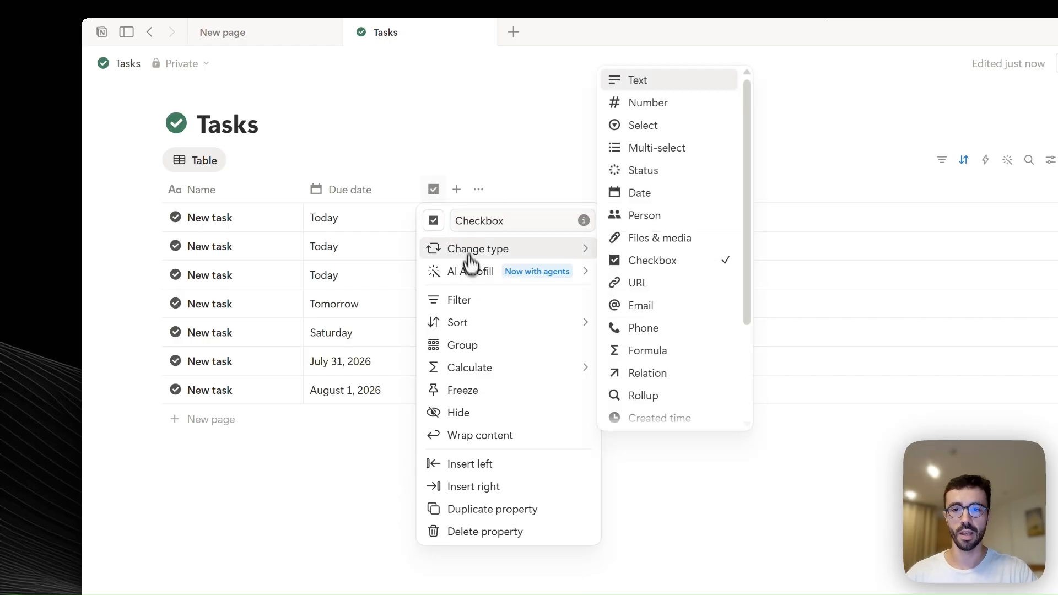
{"action": "mouse_move", "coordinate": [484, 370]}
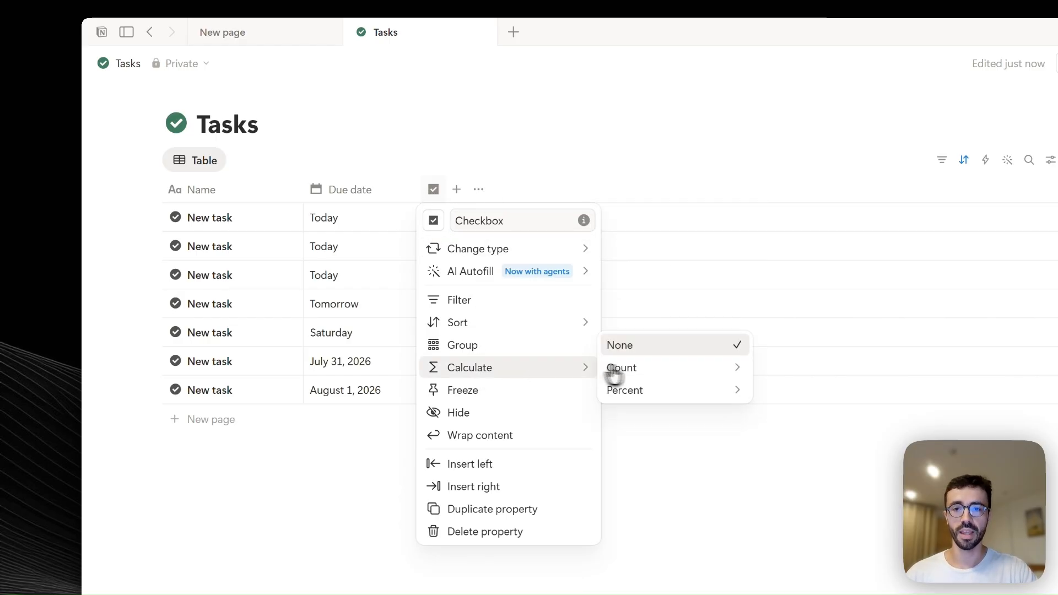
{"action": "mouse_move", "coordinate": [678, 393]}
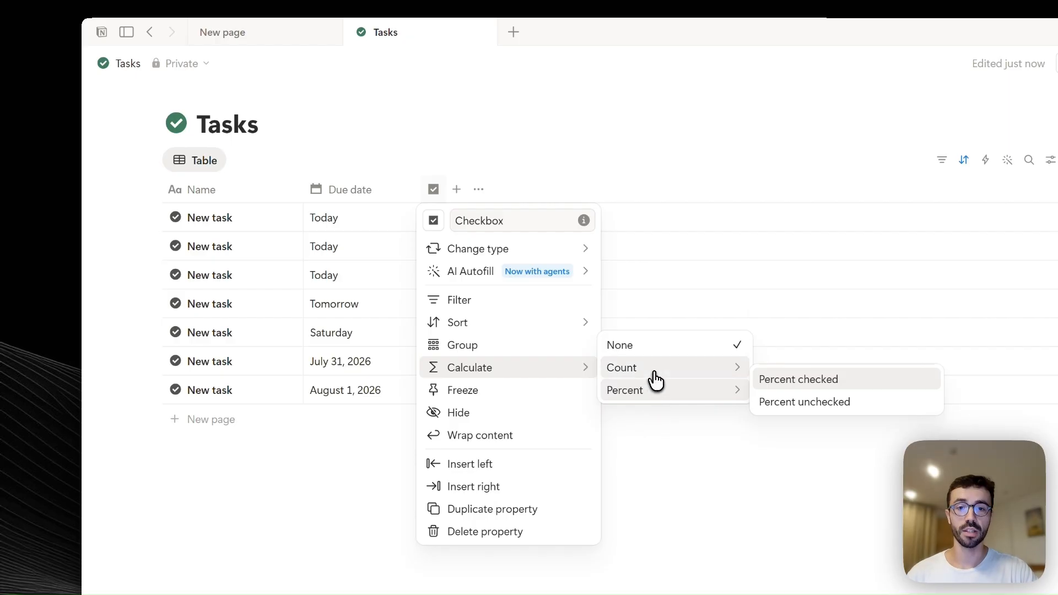
{"action": "mouse_move", "coordinate": [659, 378]}
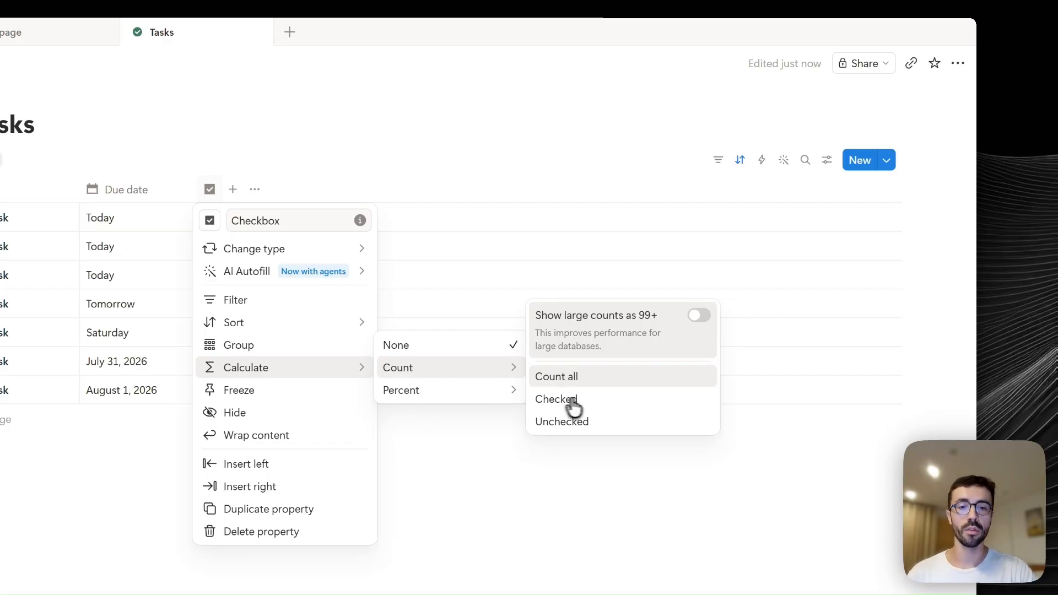
{"action": "left_click", "coordinate": [585, 426]}
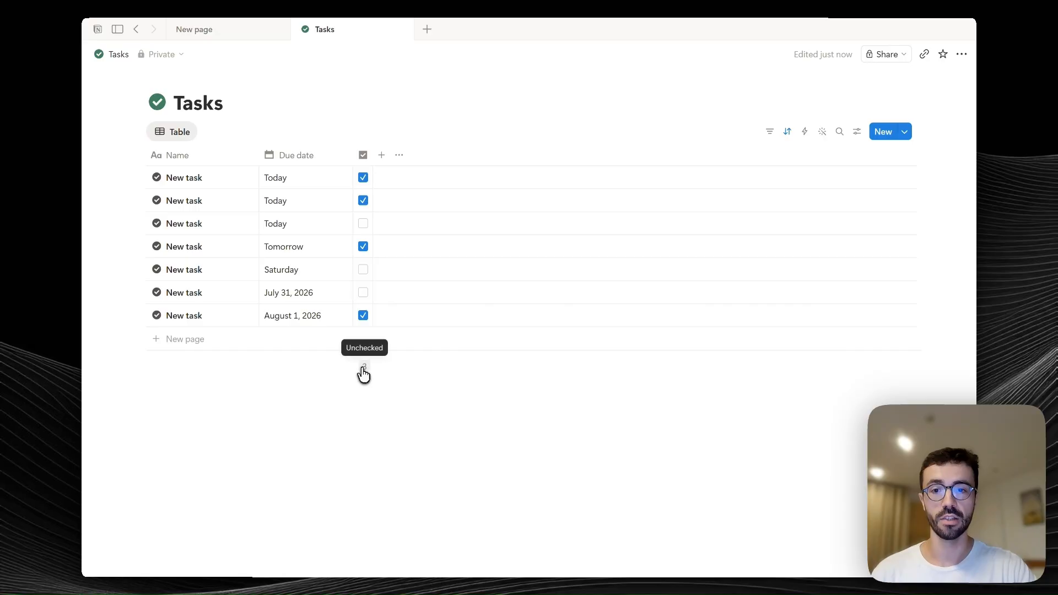
- Tick and untick the July 31, 2026 entry's checkbox, and untick the August 1, 2026 entry
{"action": "left_click", "coordinate": [362, 293]}
{"action": "left_click", "coordinate": [363, 315]}
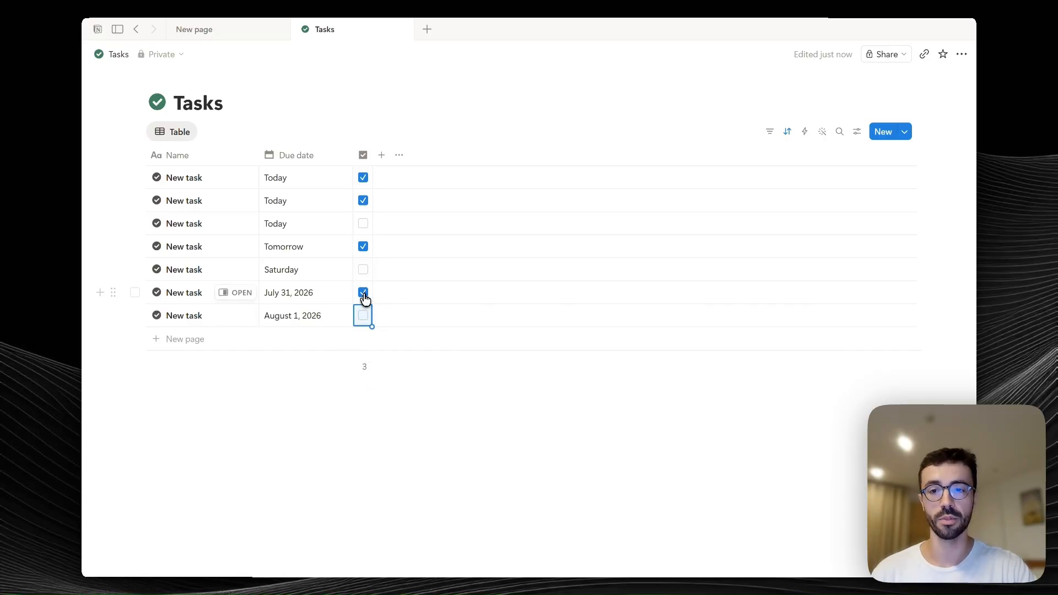
{"action": "left_click", "coordinate": [363, 293]}
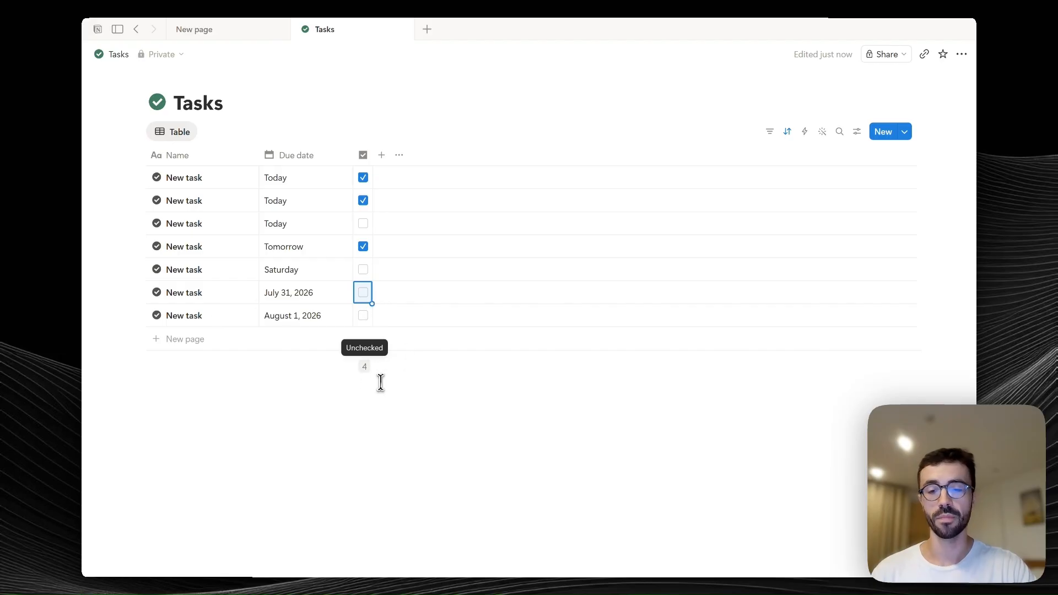
{"action": "left_click", "coordinate": [496, 139]}
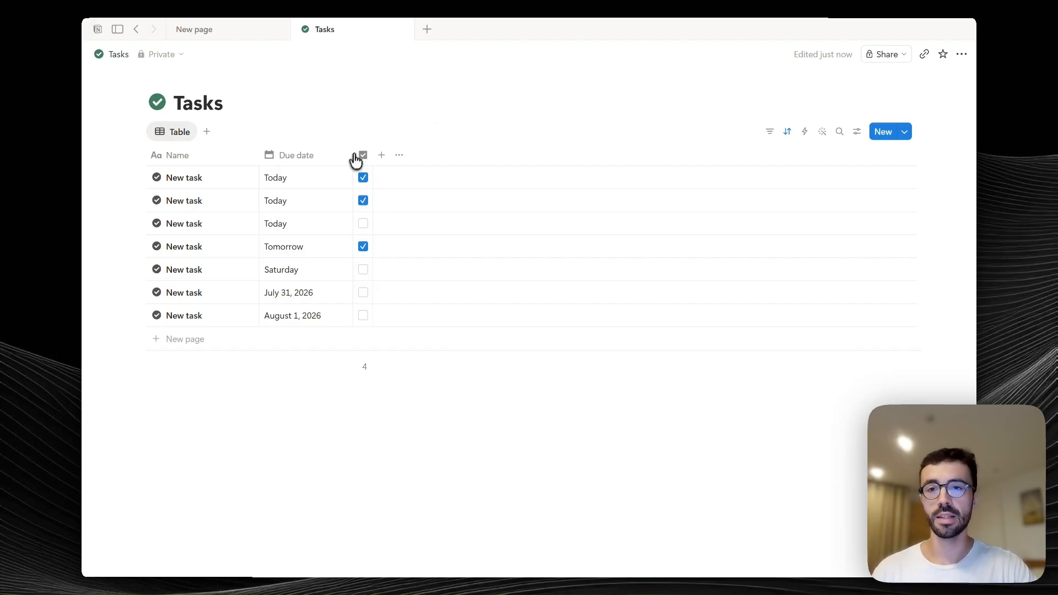
- Narrow the Due date column further, cutting into its longest date, and turn on Wrap content for it
{"action": "left_click_drag", "start_coordinate": [351, 158], "coordinate": [318, 163]}
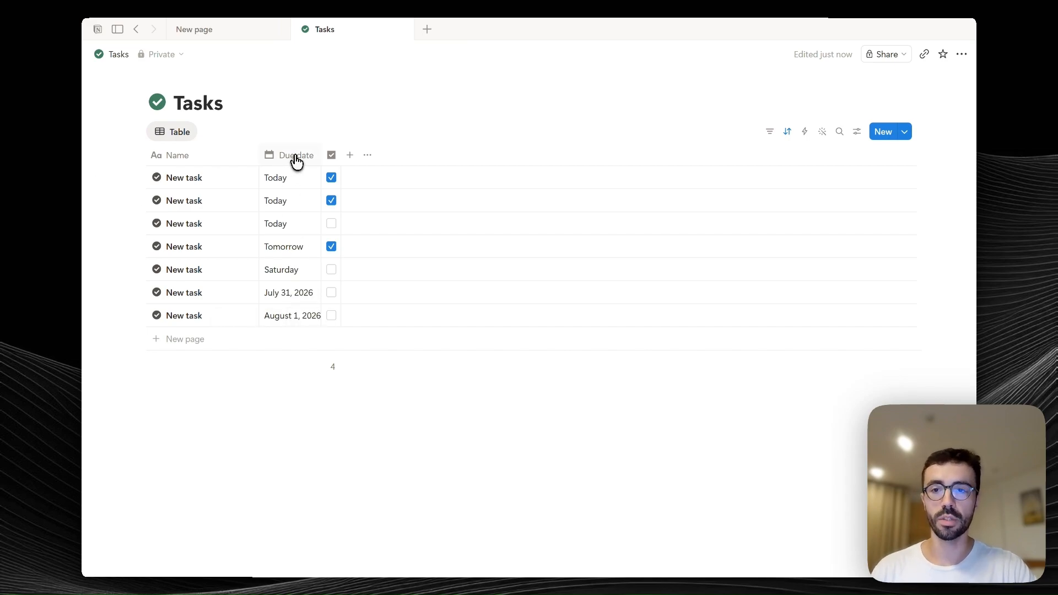
{"action": "left_click", "coordinate": [295, 156]}
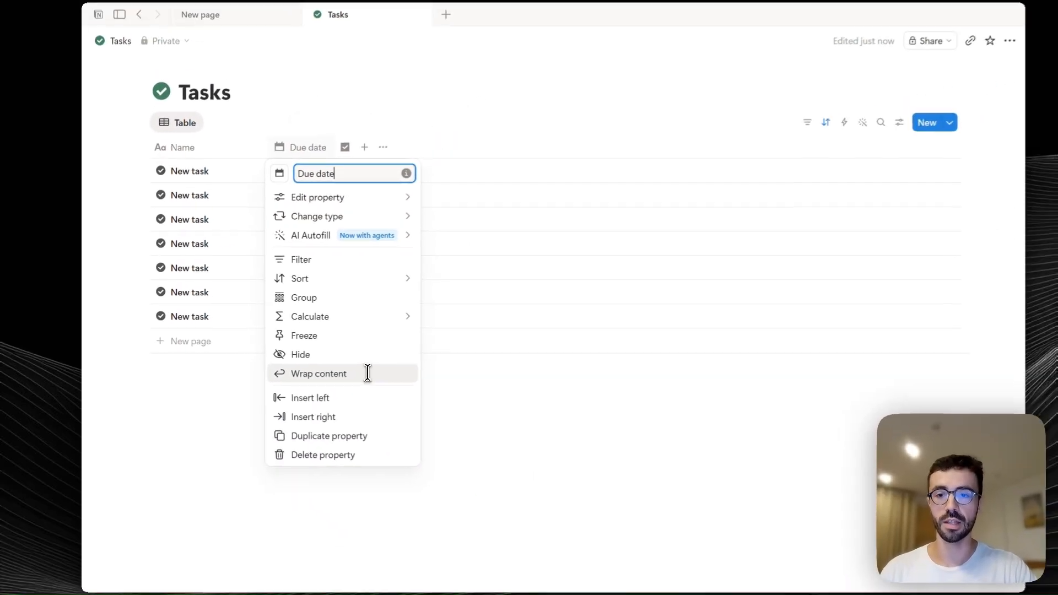
{"action": "left_click", "coordinate": [368, 373]}
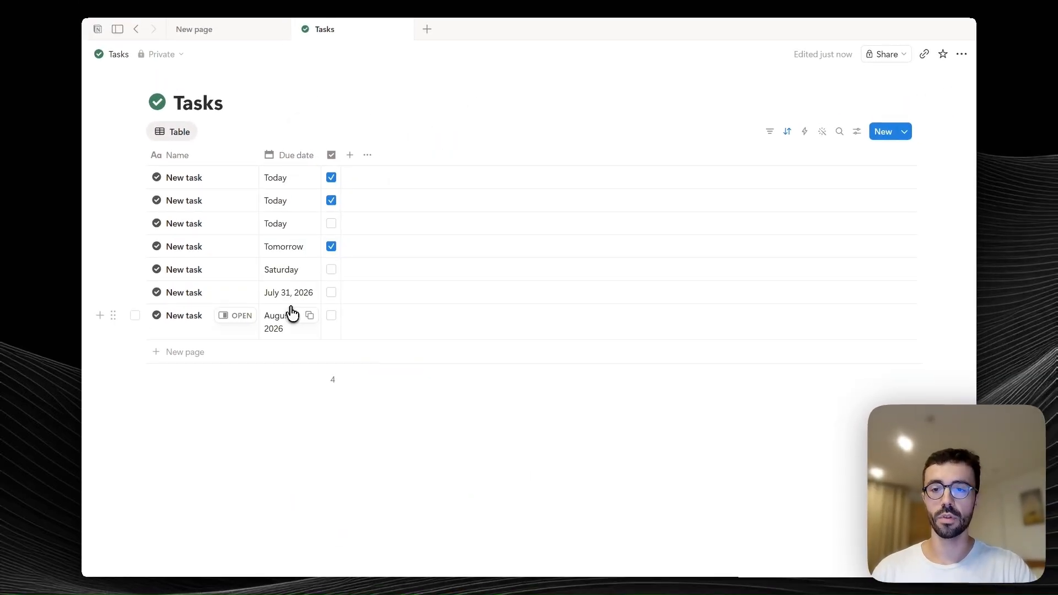